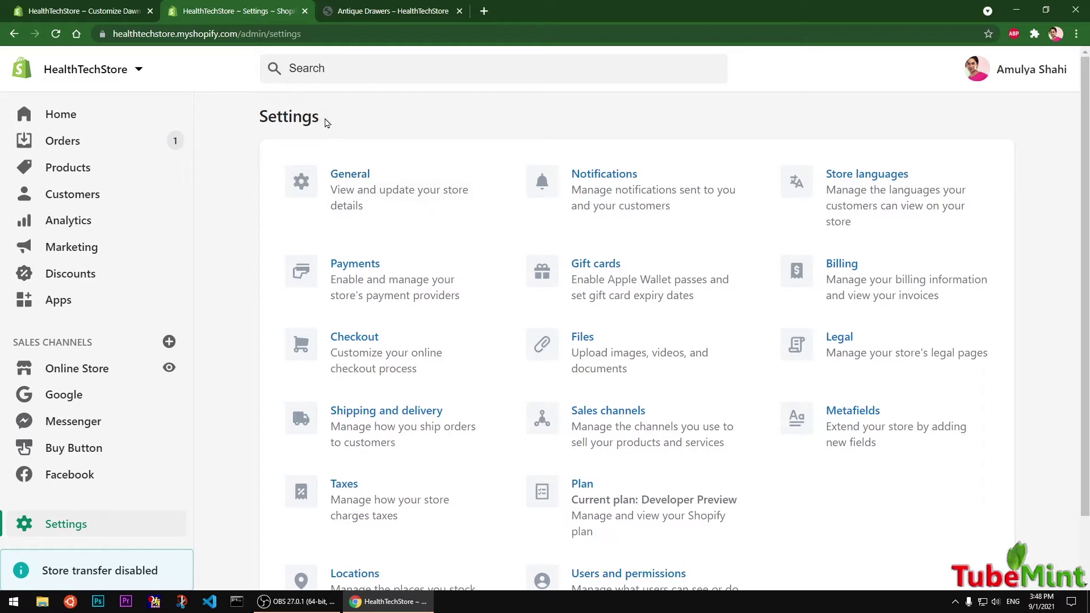
drag(326, 124, 248, 119)
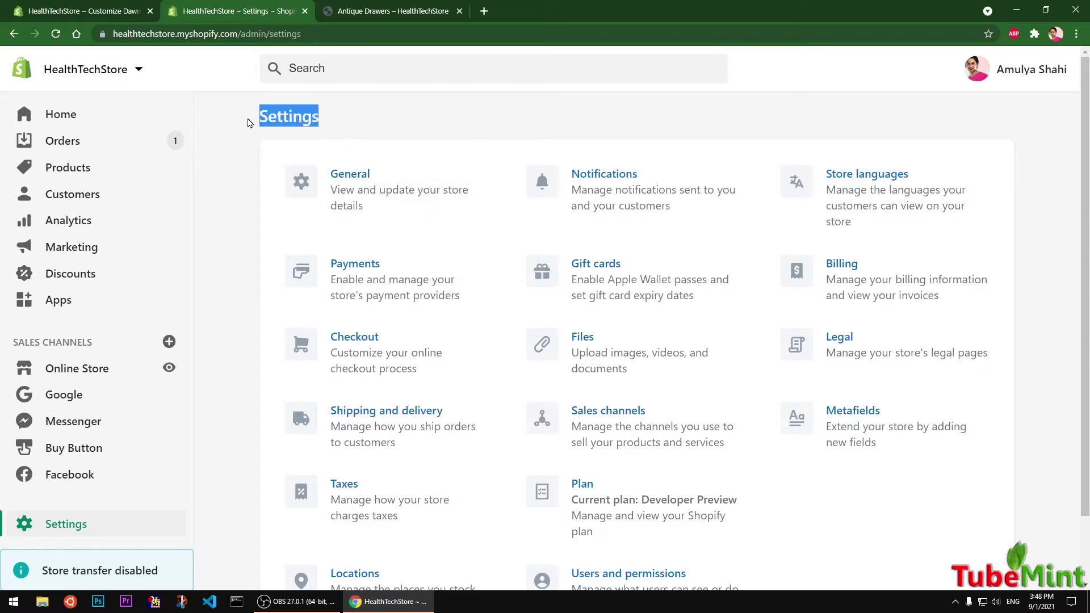
click(346, 112)
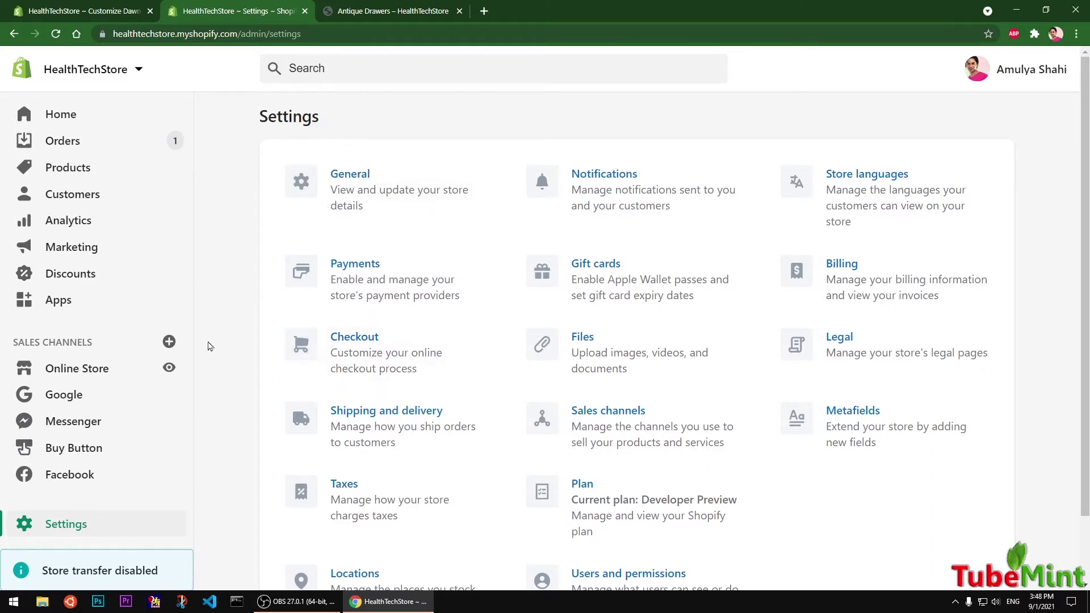
click(55, 120)
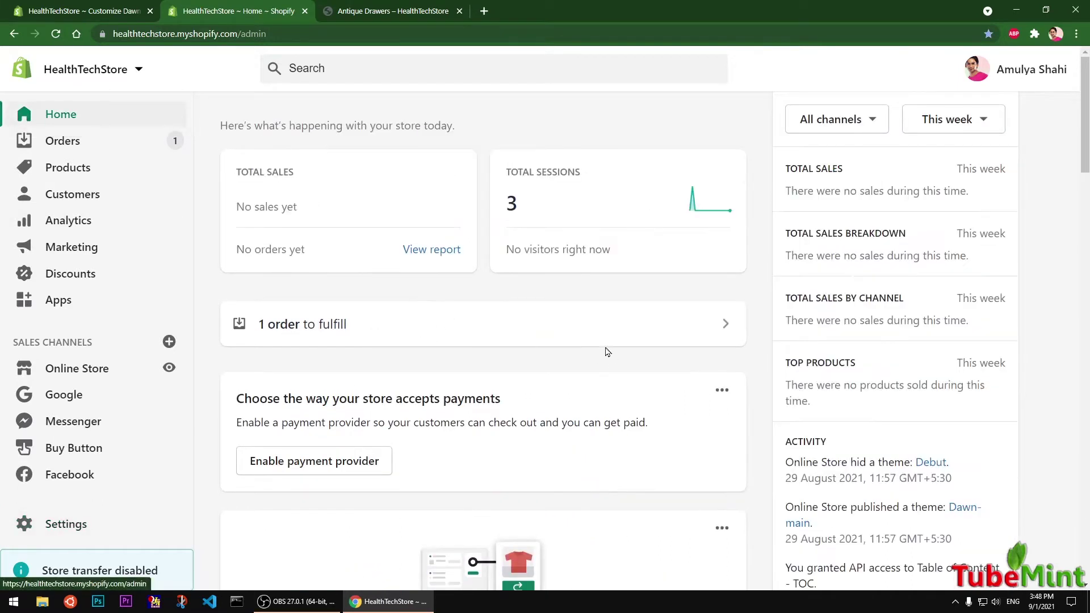
Step: Open the product metafield definitions in the store settings and start adding a new definition
click(46, 529)
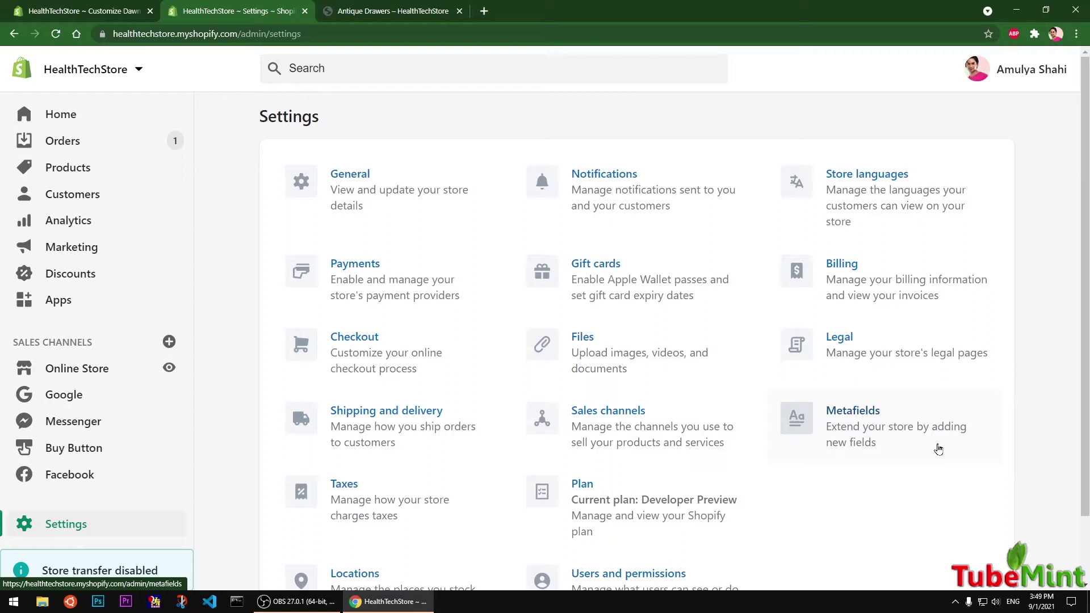
click(859, 431)
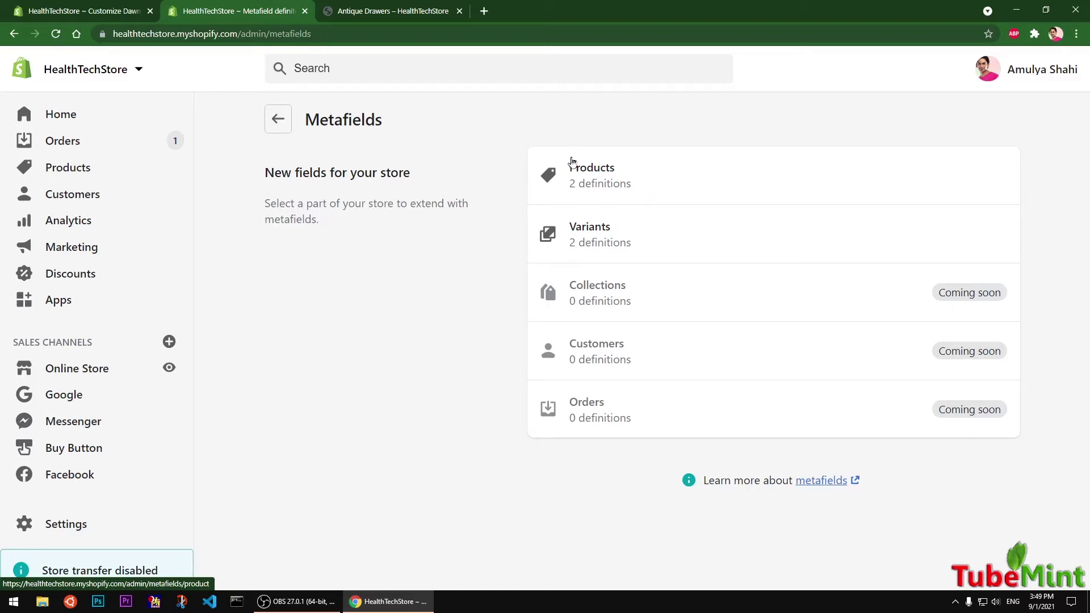
click(590, 182)
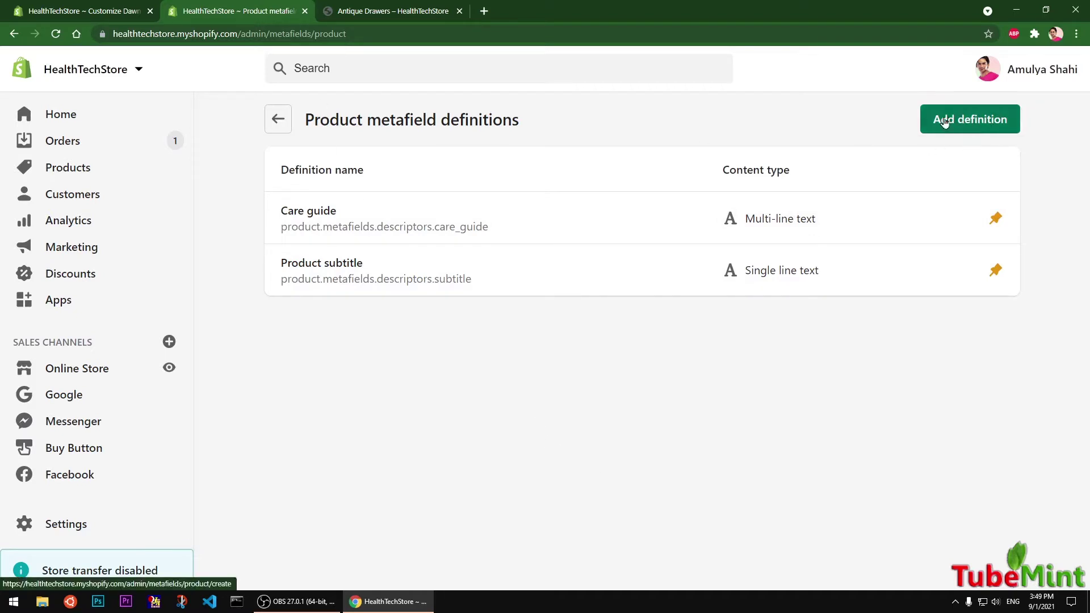
click(977, 126)
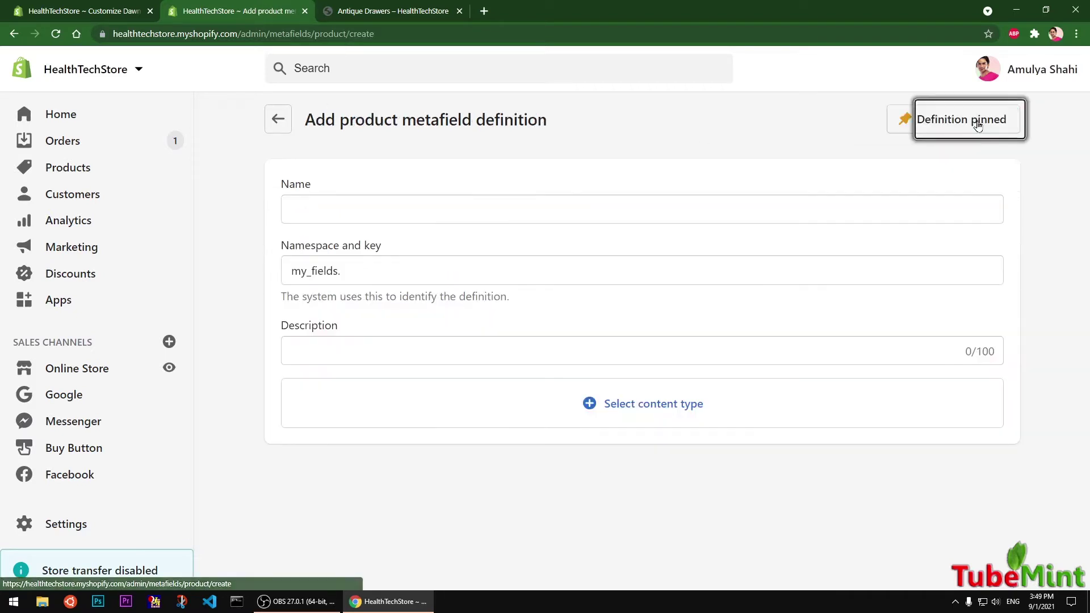
Step: Look through the suggested standard definitions offered for the new product metafield's name
click(307, 214)
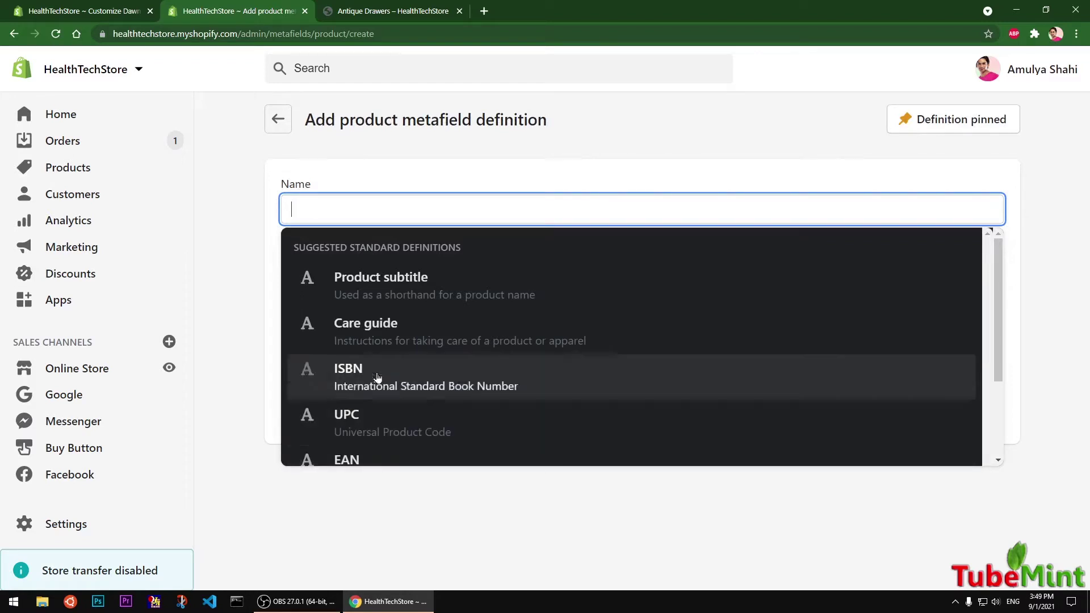
drag(1000, 323, 1003, 417)
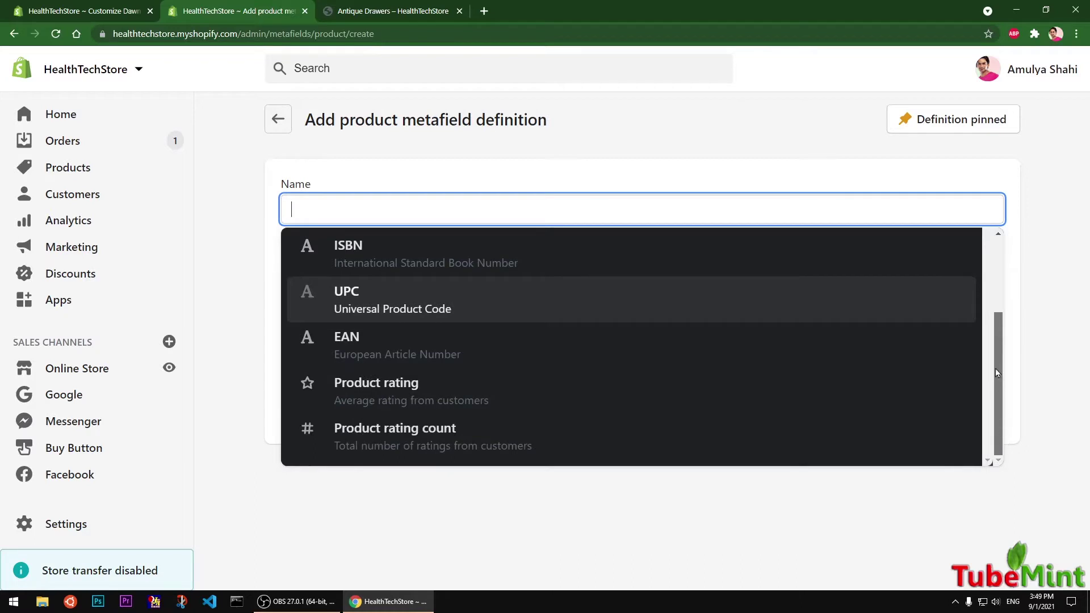
drag(998, 373, 1003, 423)
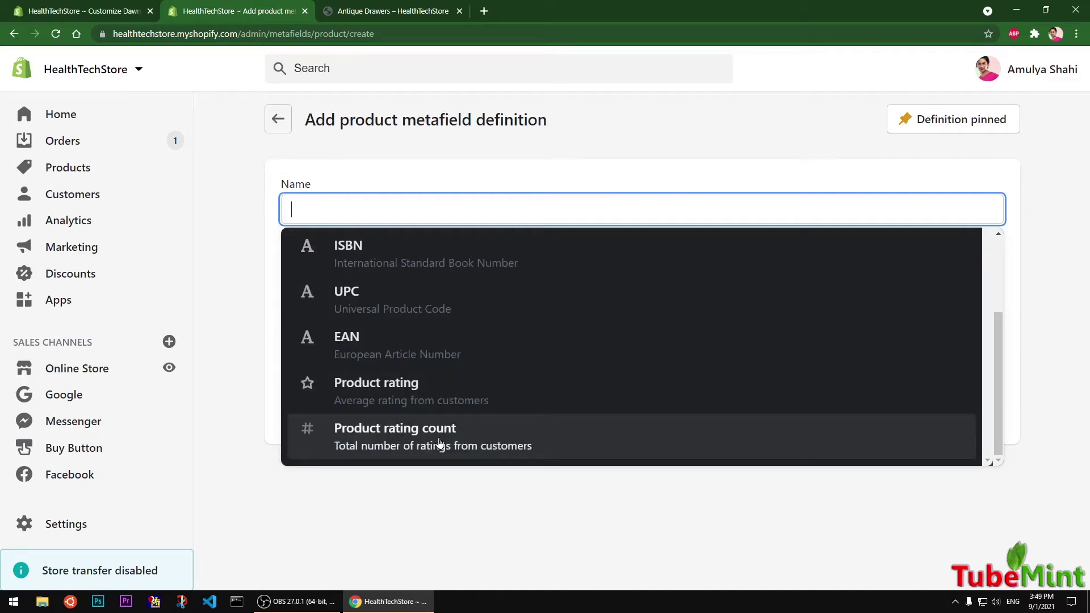
scroll(996, 316, up, 1)
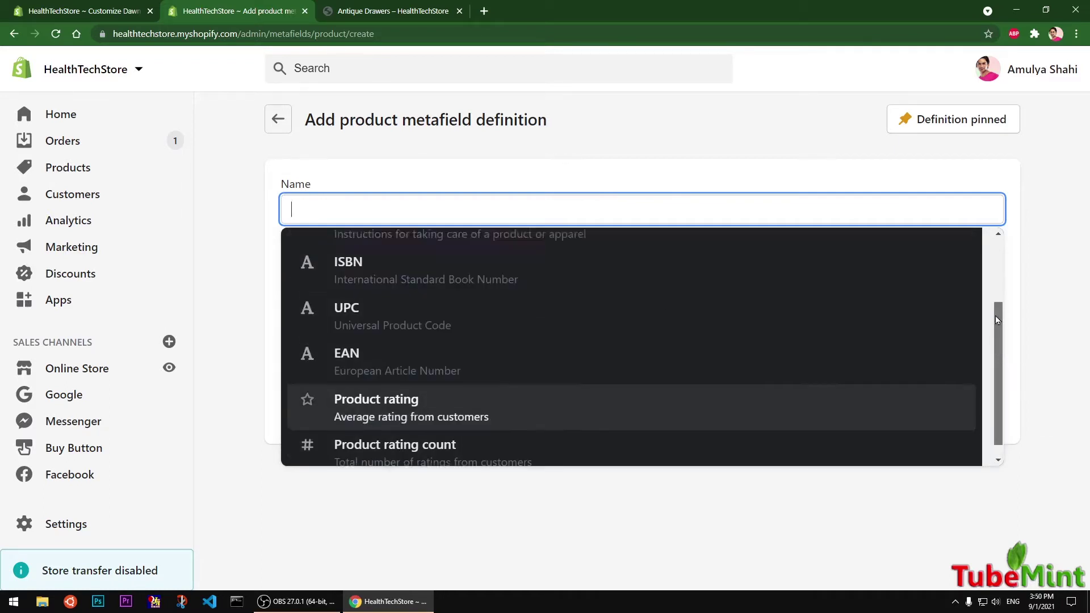
scroll(995, 315, up, 3)
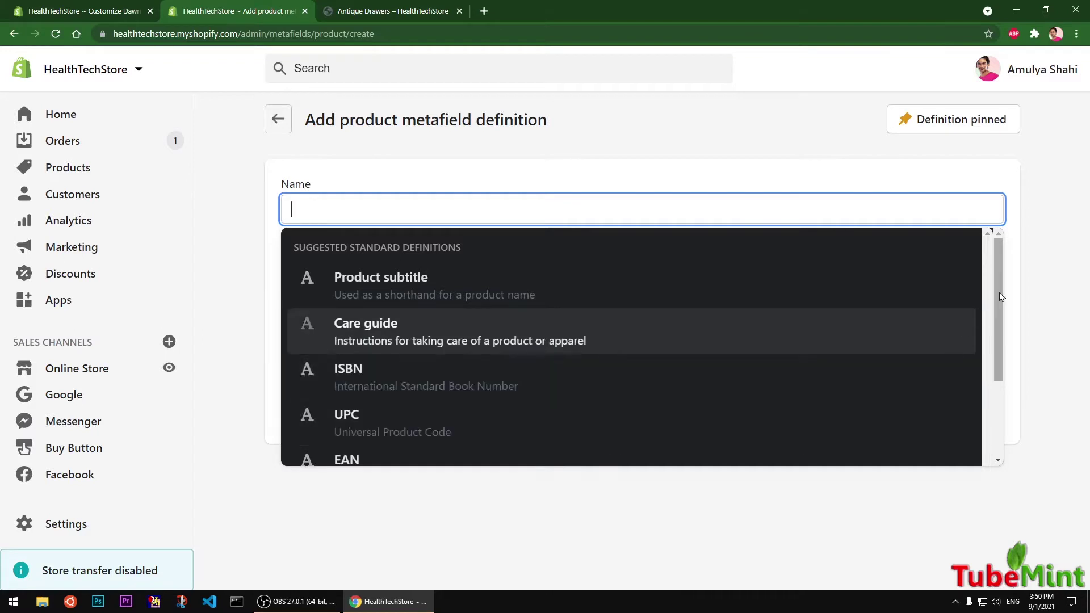
drag(997, 301, 1022, 415)
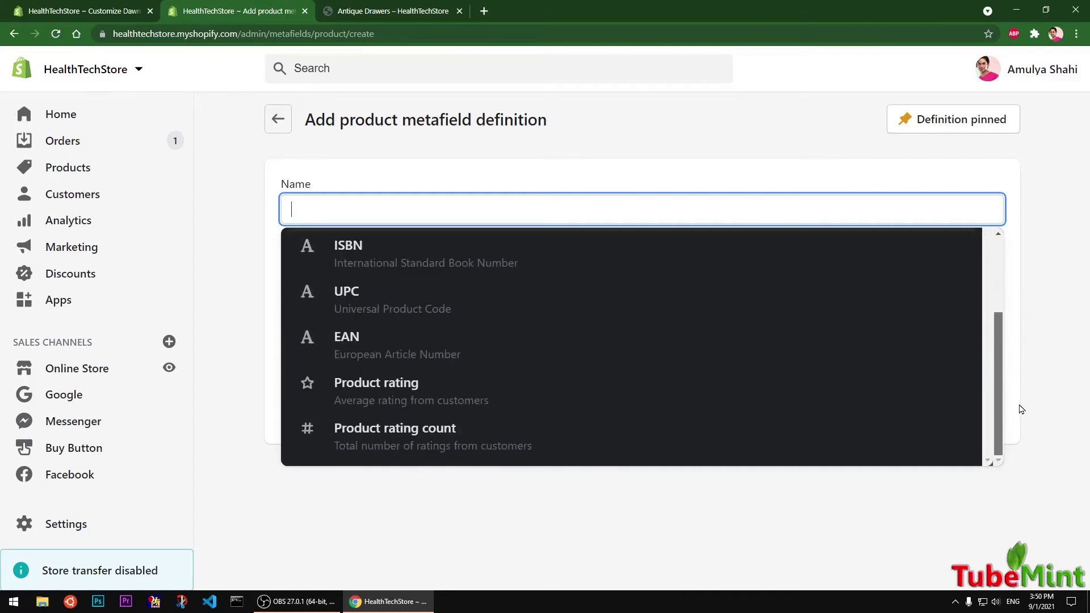
scroll(985, 409, up, 3)
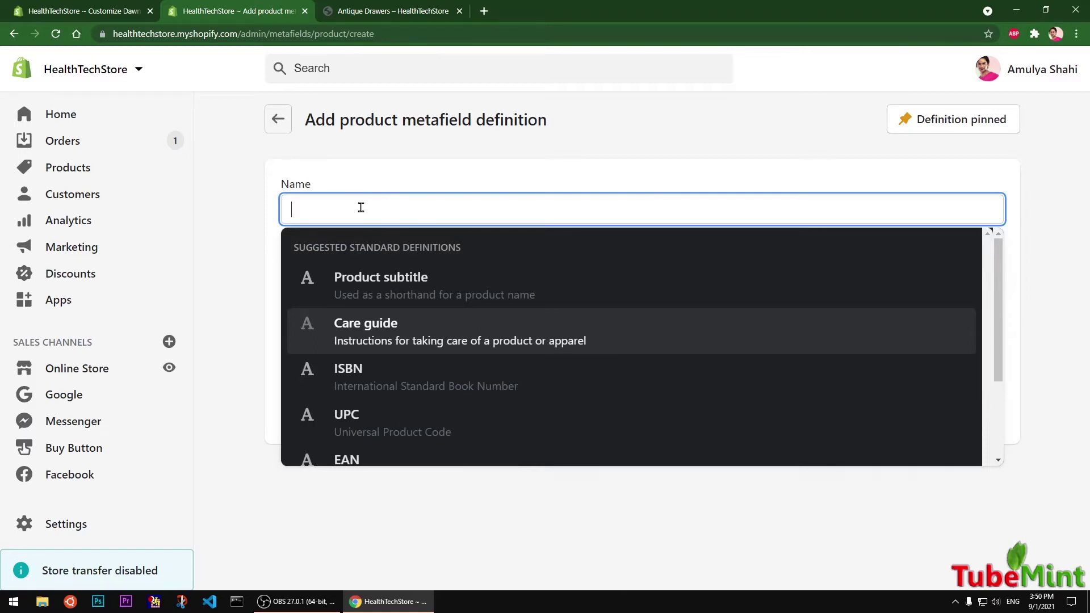
Step: Name the product metafield definition "Manufactured" as a custom definition
text(P)
key(BackSpace)
text(Ma)
key(BackSpace)
key(BackSpace)
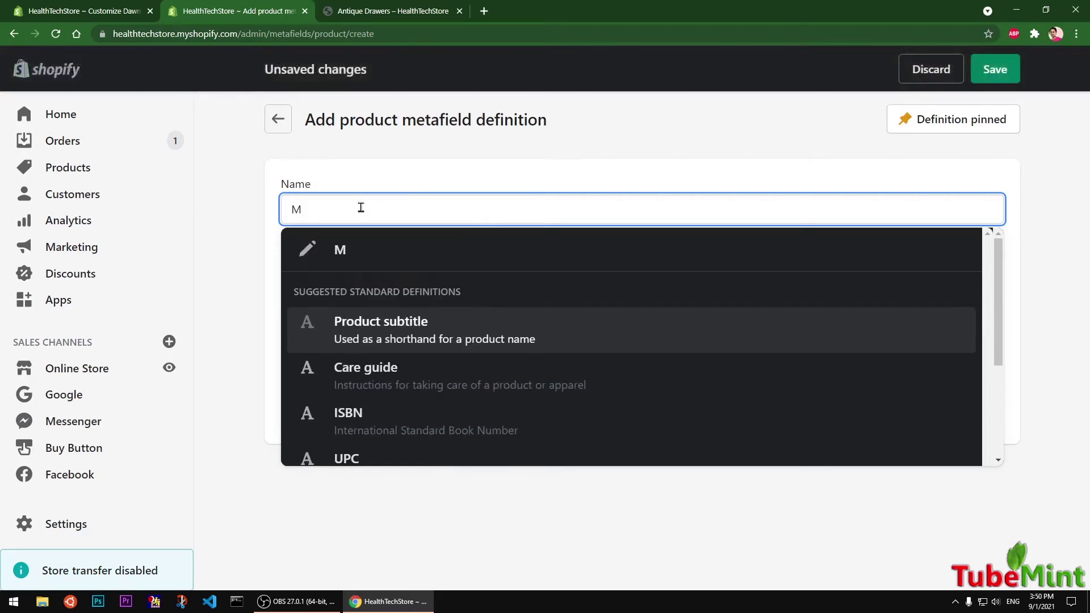
text(Manuga)
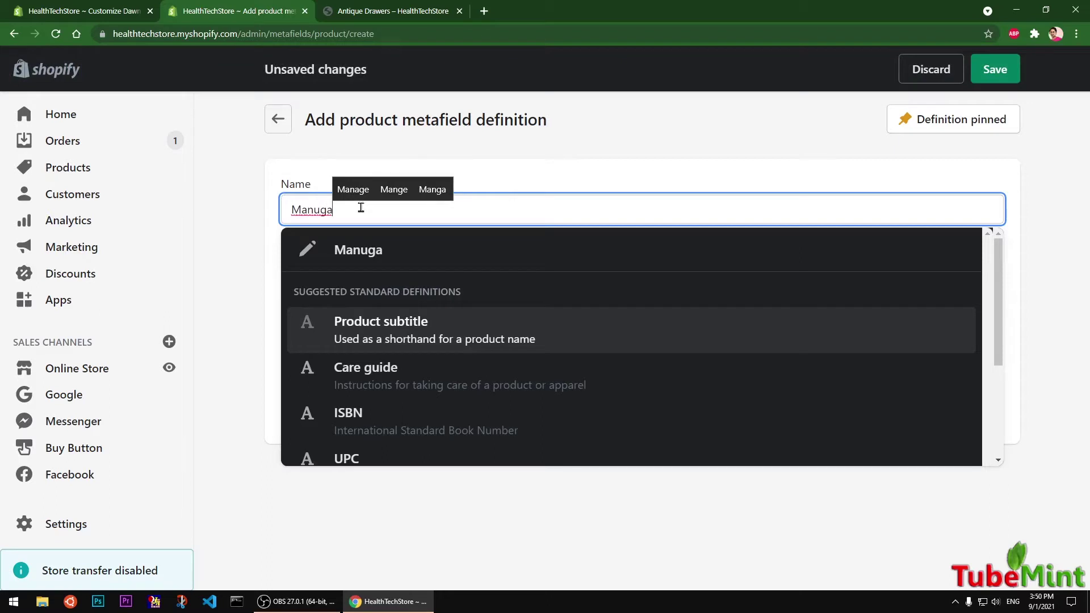
key(BackSpace)
key(BackSpace)
text(ta)
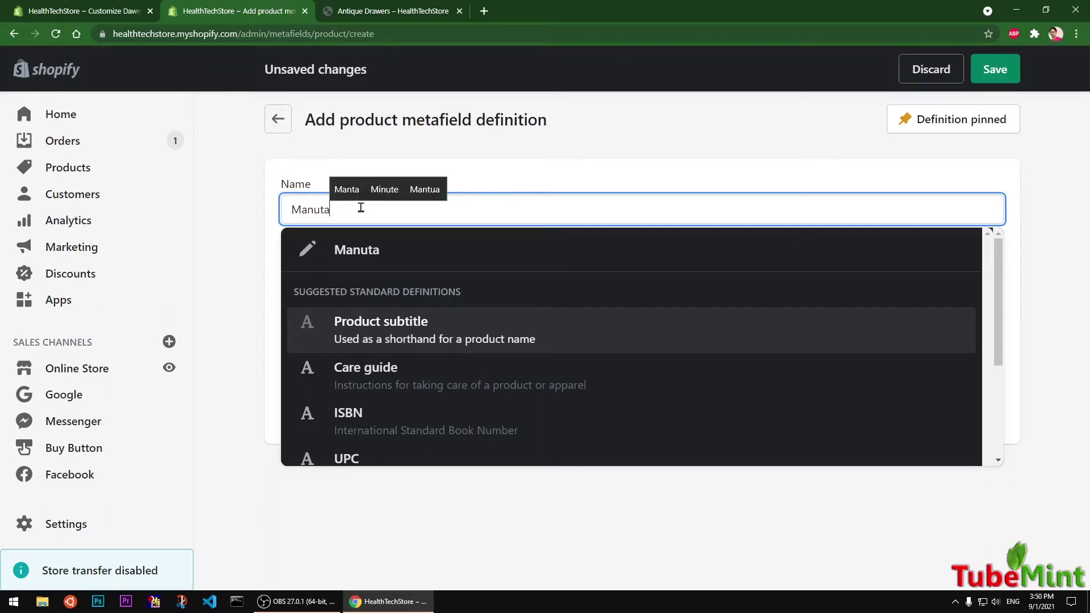
text(rued)
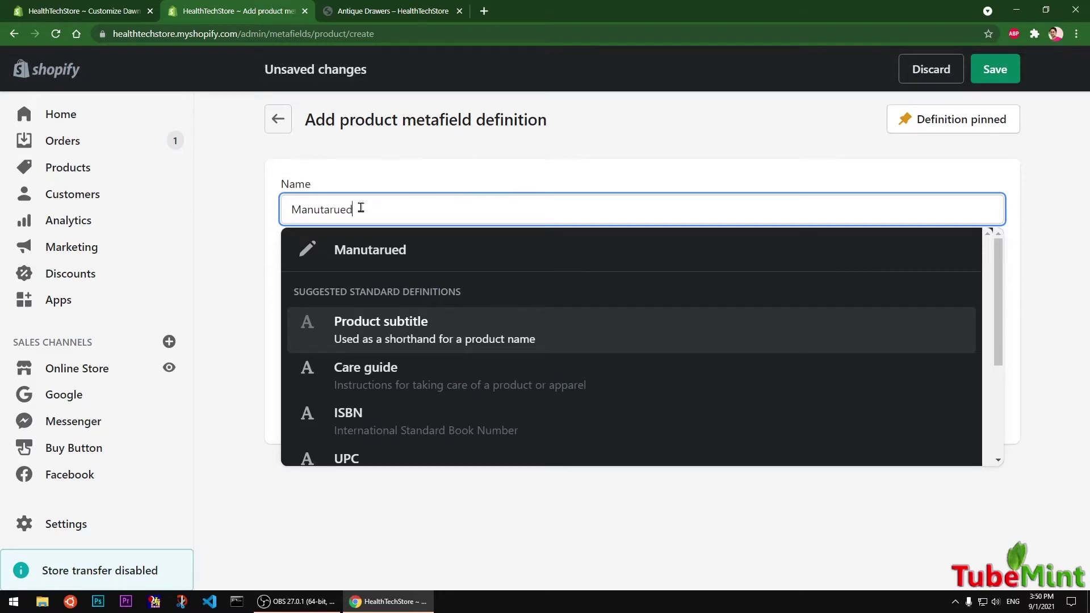
click(322, 213)
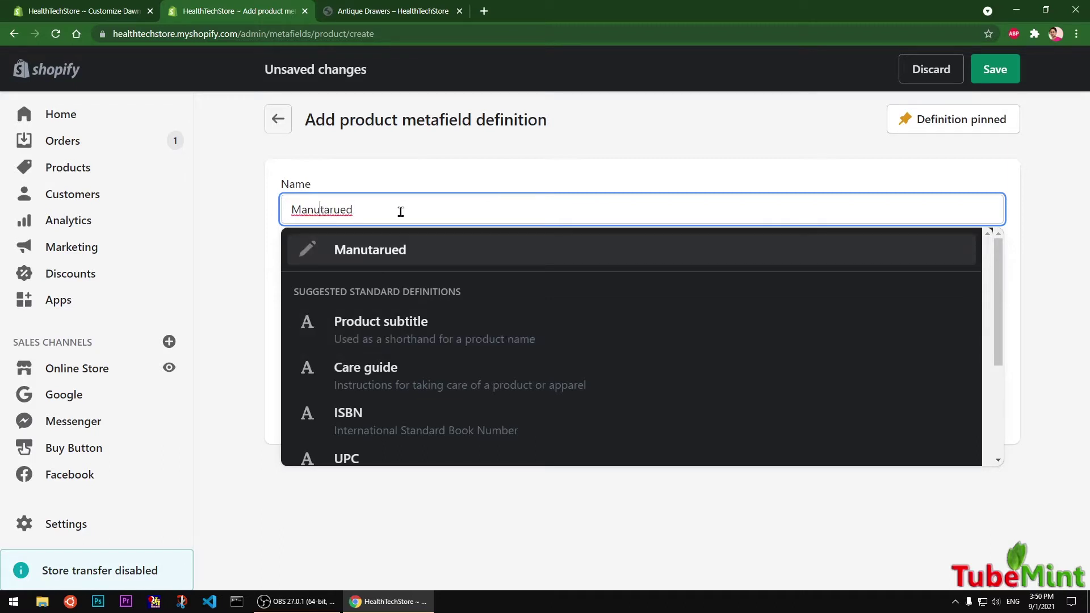
key(Delete)
text(fac)
key(ctrl+z)
key(ctrl+z)
text(fac)
key(Right)
key(Delete)
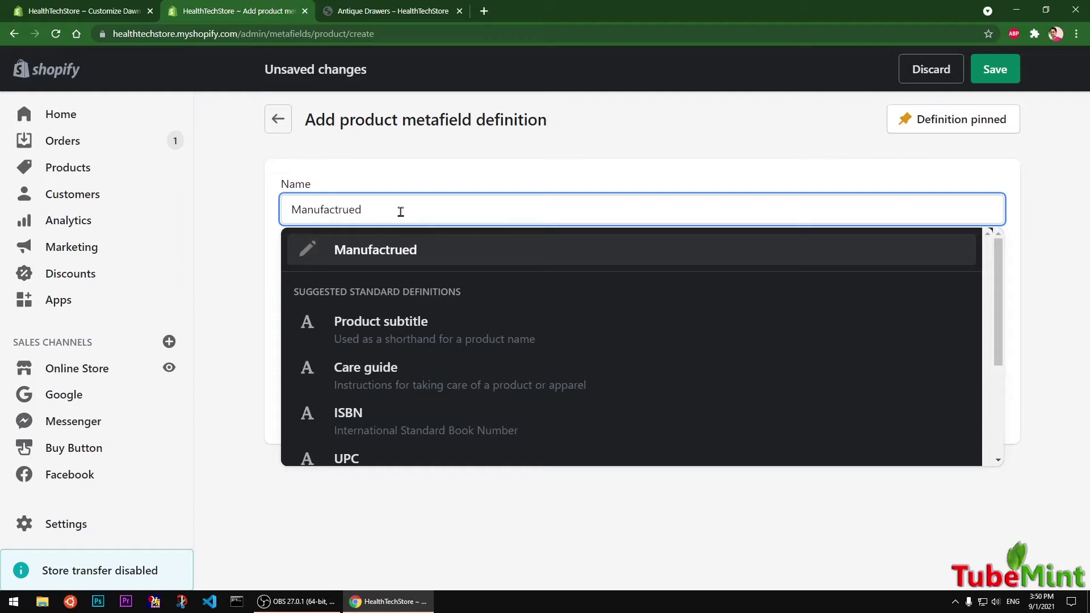
text(u)
key(Right)
key(Delete)
click(391, 171)
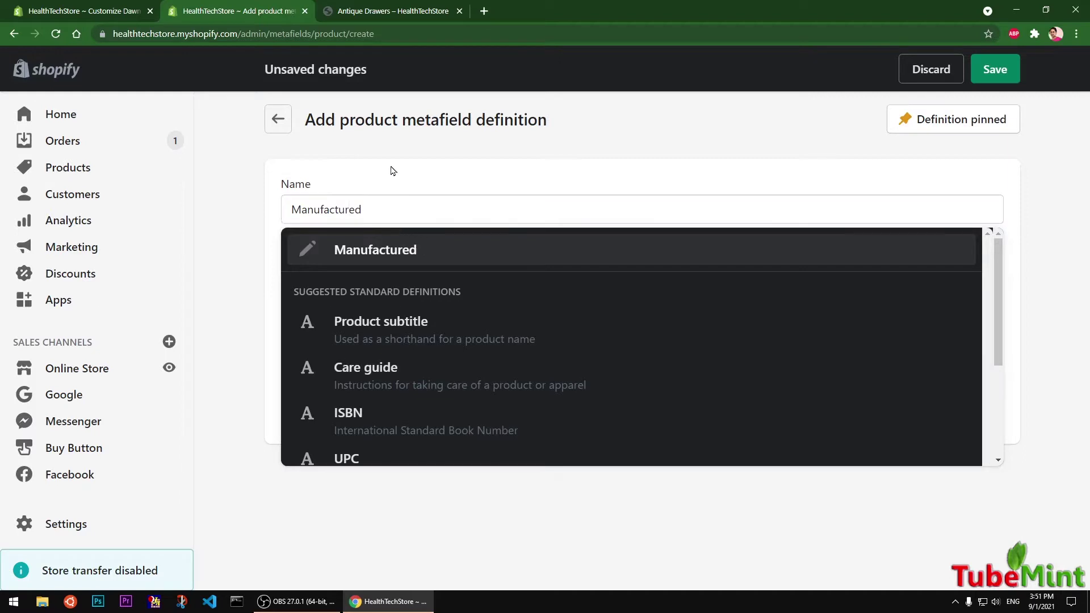
click(376, 211)
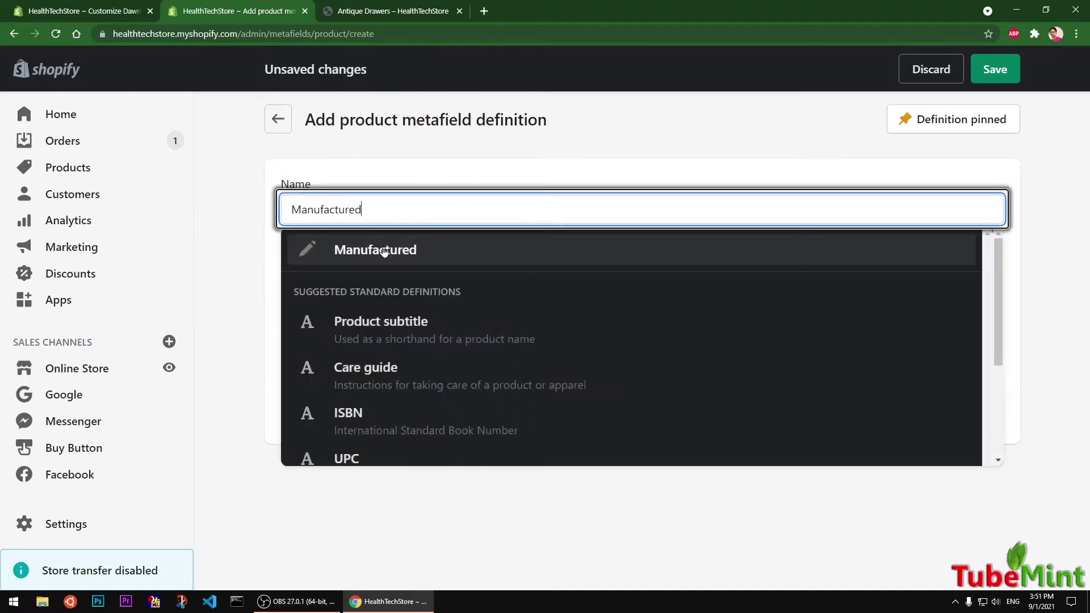
click(384, 252)
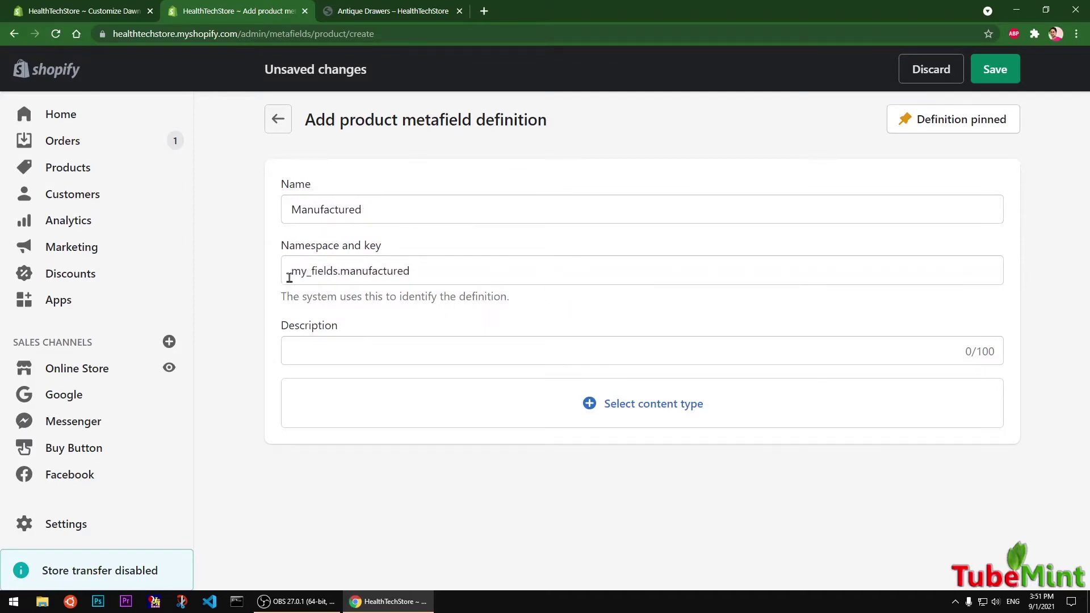
Step: Enter "Product manufactured on:" as the description of the metafield definition
drag(291, 273, 437, 271)
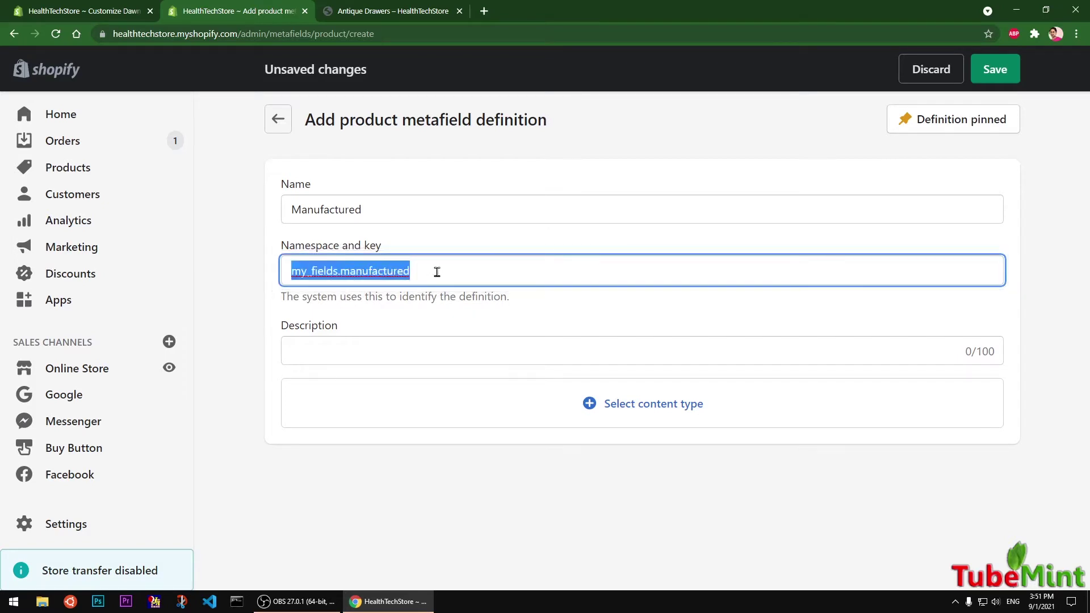
click(382, 351)
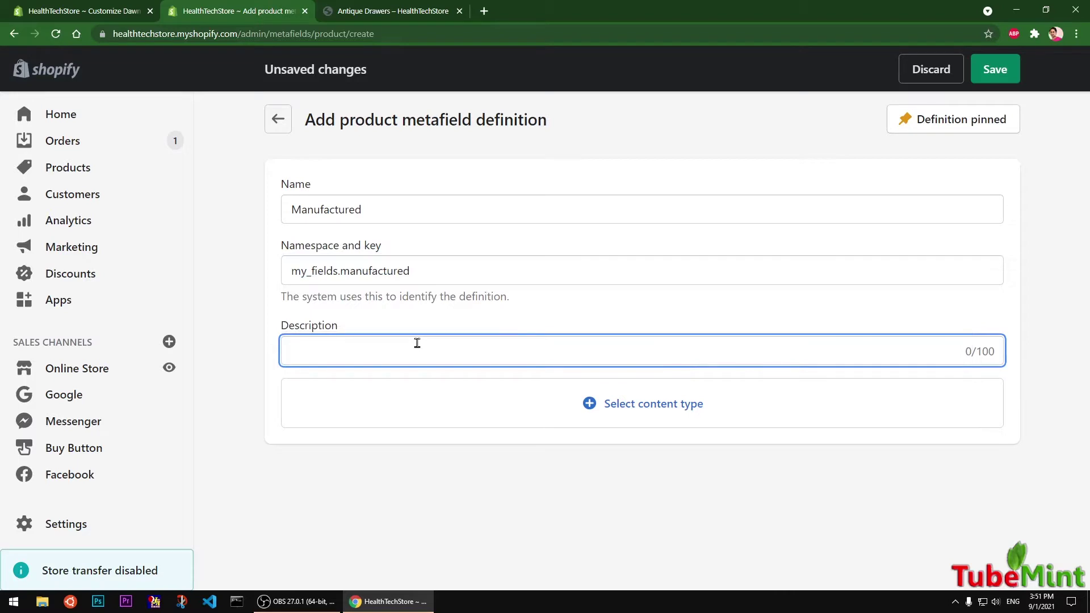
text(Pro)
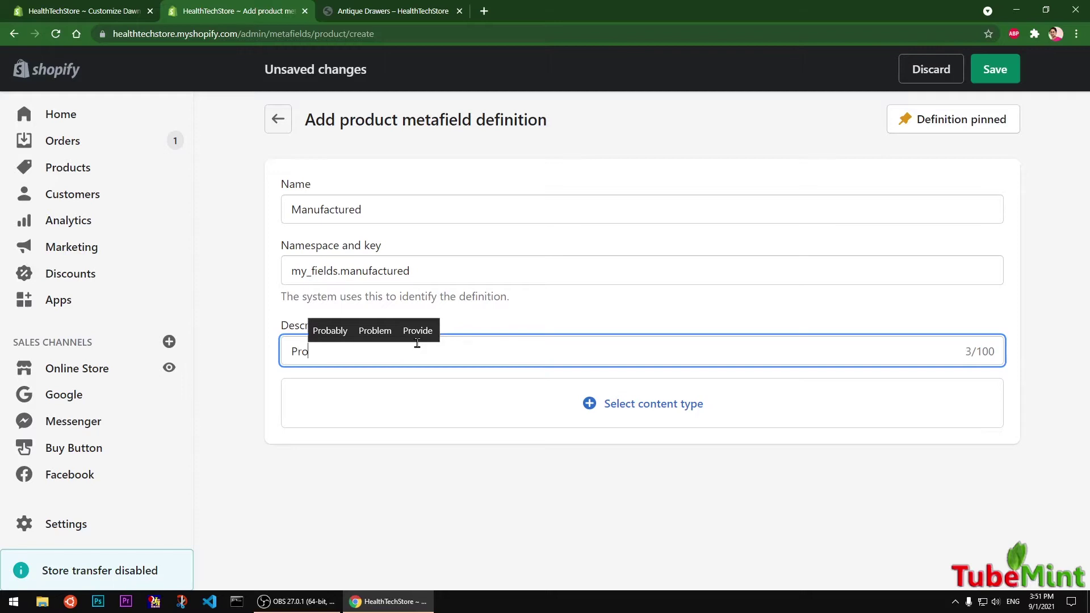
text(duct )
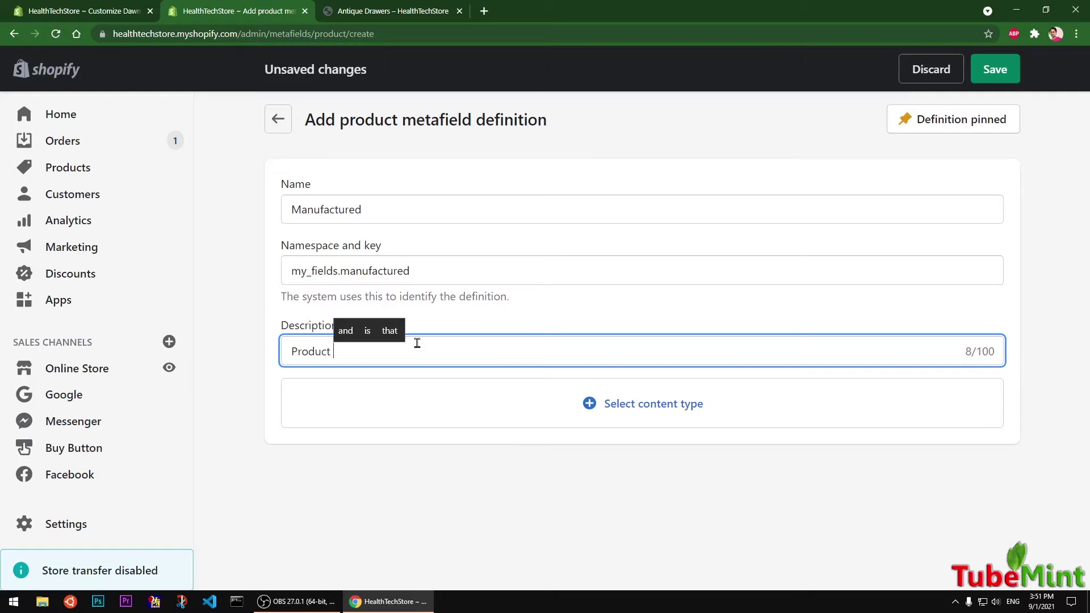
text(manu)
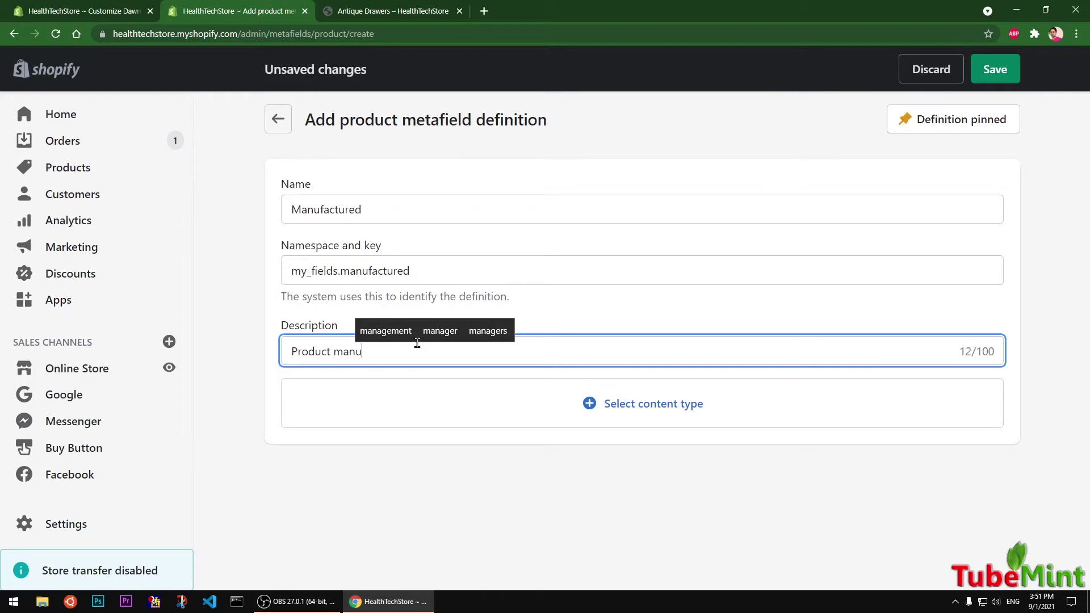
text(factured)
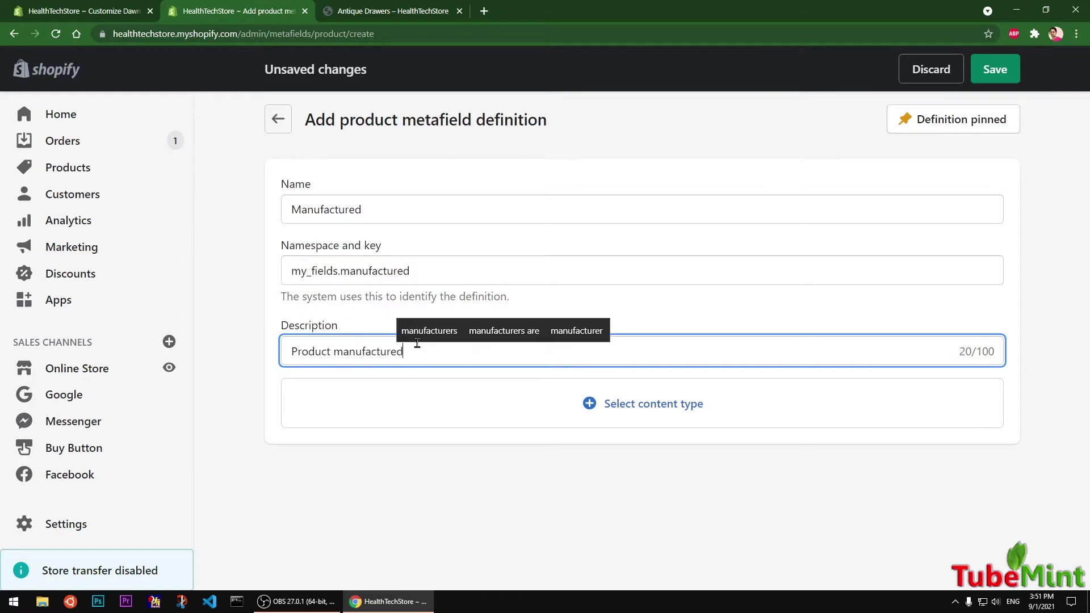
text( on:)
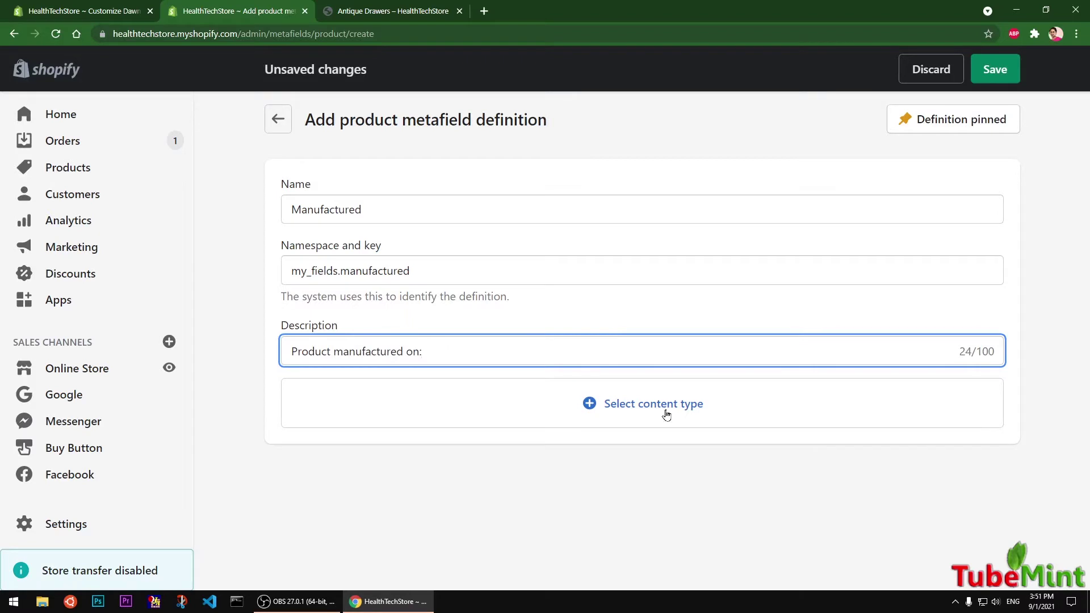
Step: Go through the available content types and set the metafield definition's content type to Text
click(635, 413)
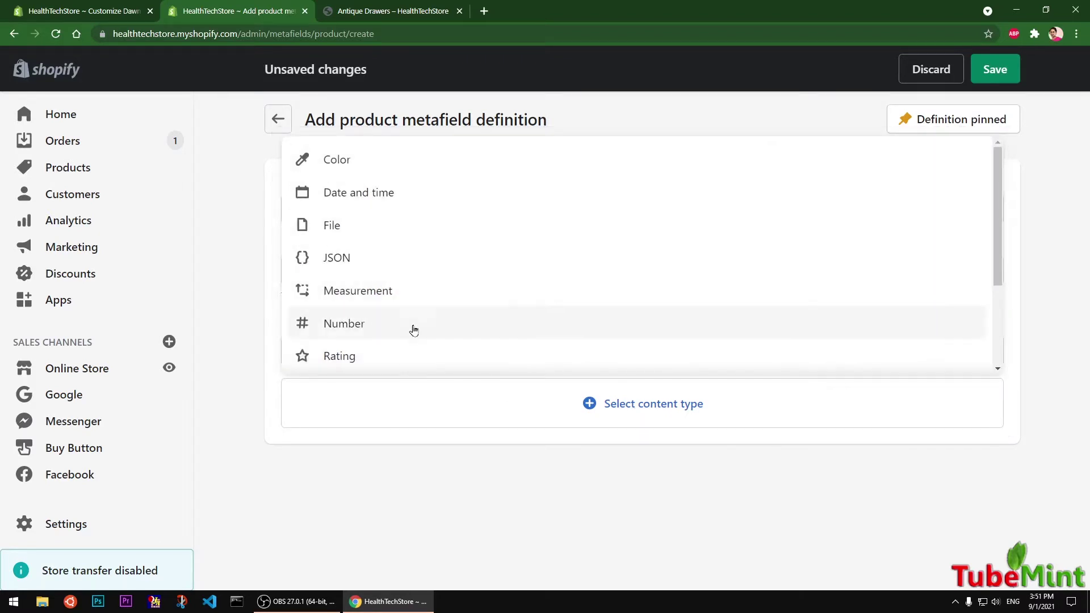
scroll(494, 273, down, 2)
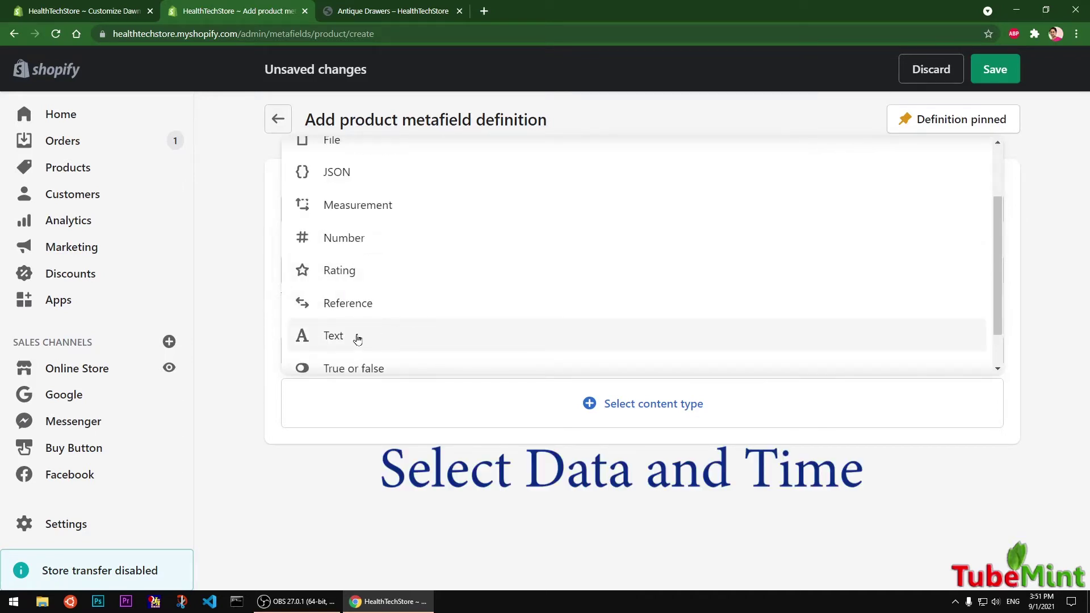
scroll(474, 340, down, 1)
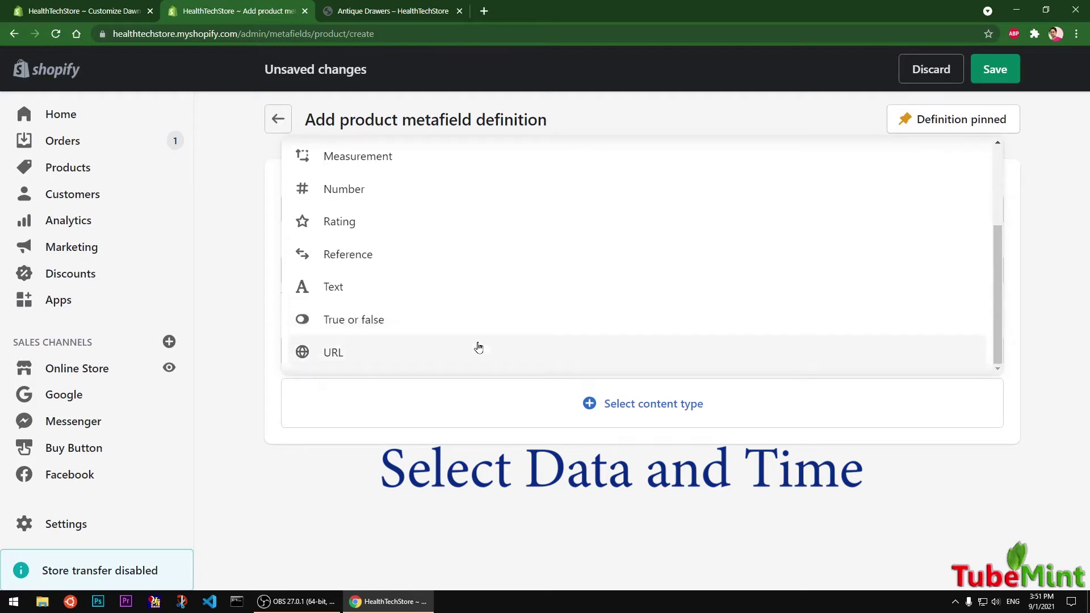
scroll(481, 357, up, 3)
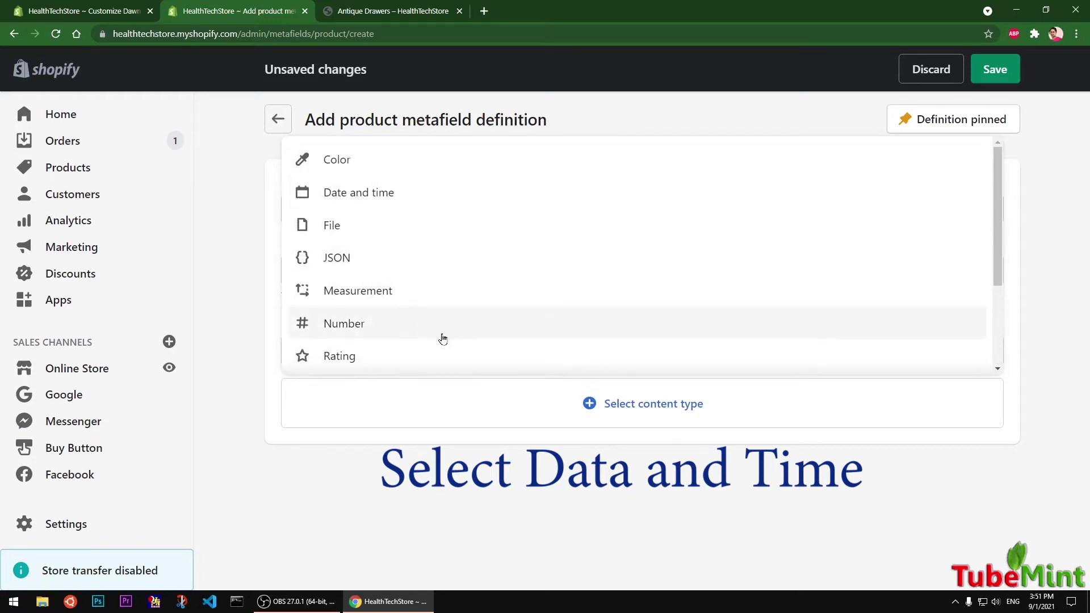
scroll(442, 339, down, 2)
scroll(443, 339, down, 1)
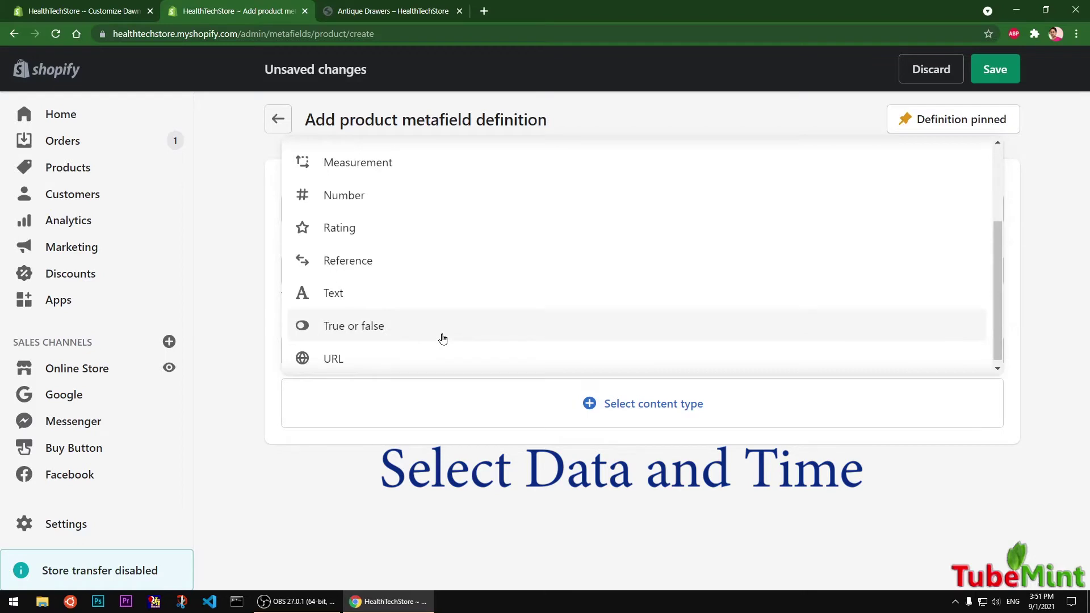
click(375, 301)
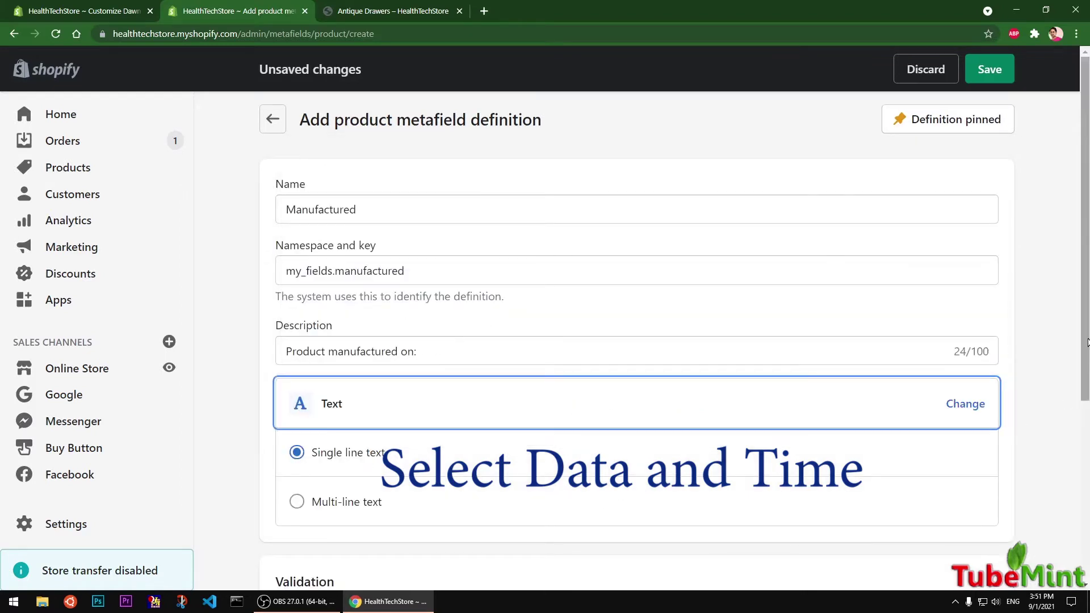
Step: Review the validation rules for single line text and save the Manufactured metafield definition
scroll(1087, 420, down, 1)
drag(1087, 420, 1088, 549)
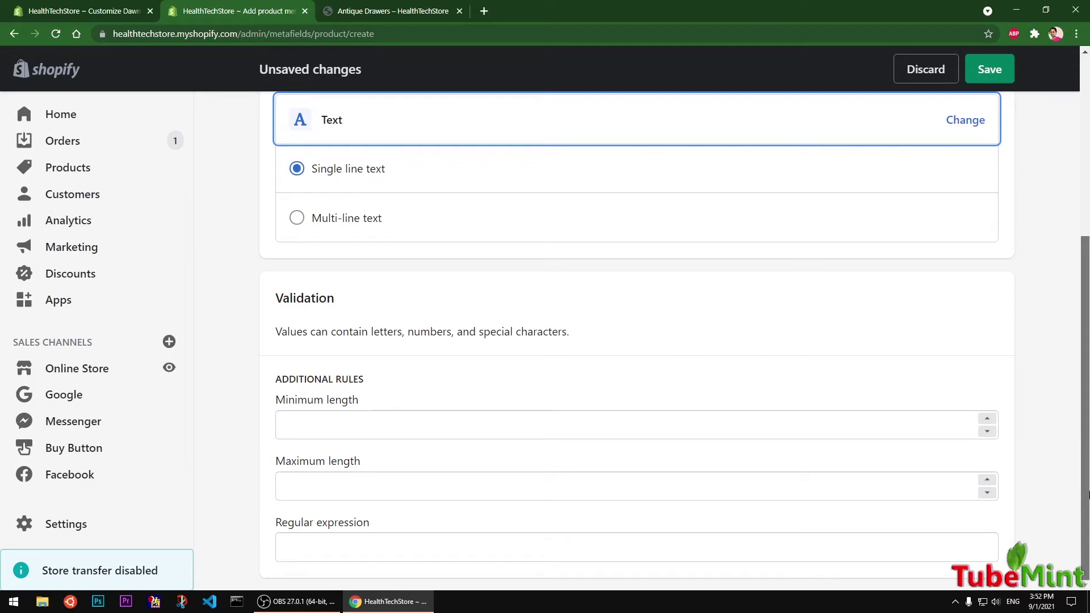
scroll(1087, 483, up, 2)
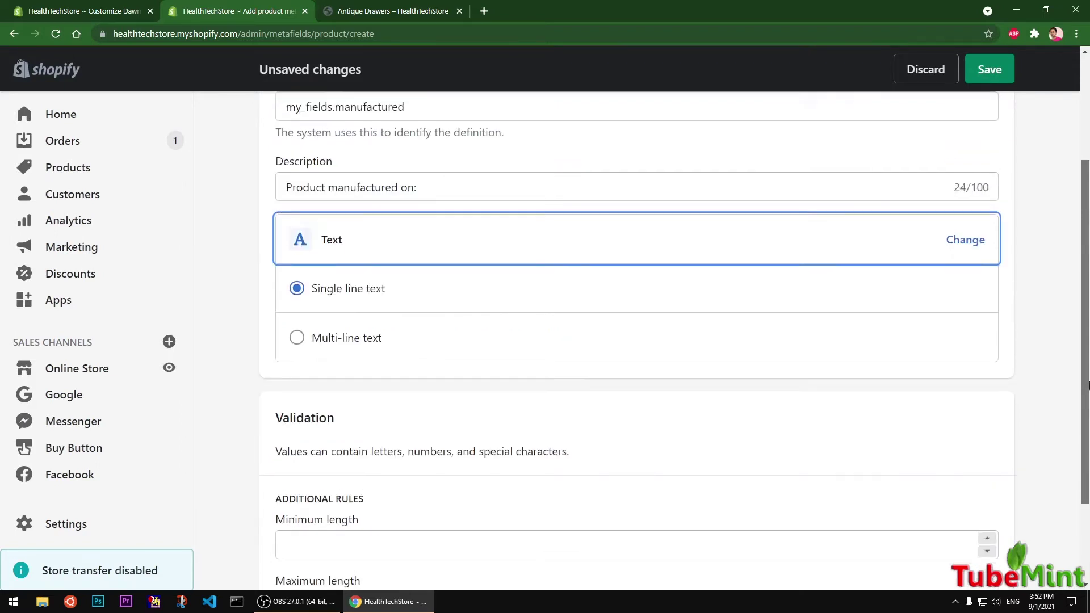
scroll(1087, 529, down, 2)
scroll(1088, 533, up, 5)
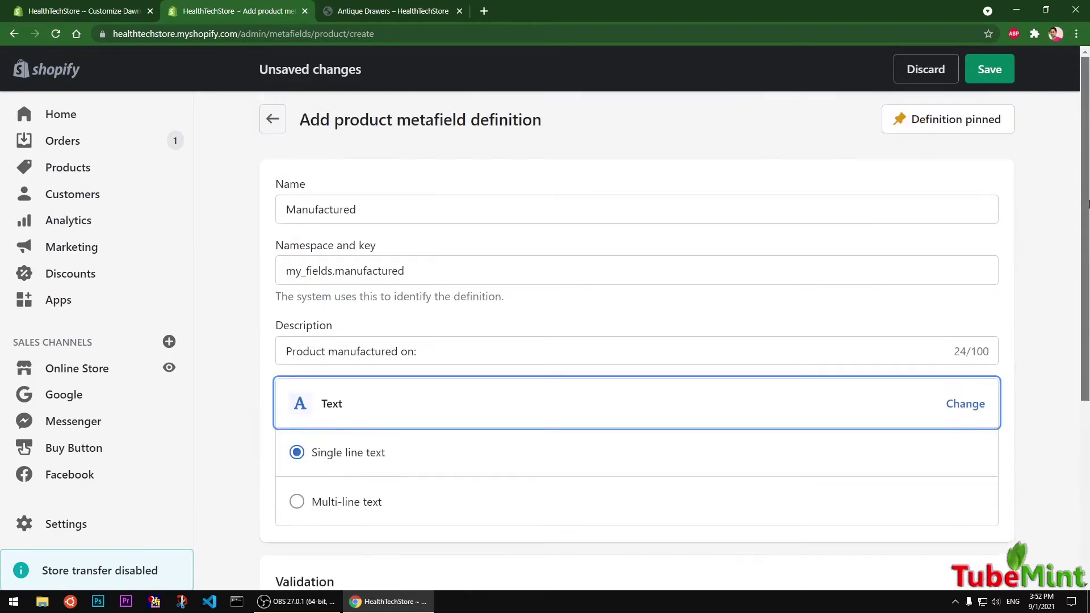
click(995, 71)
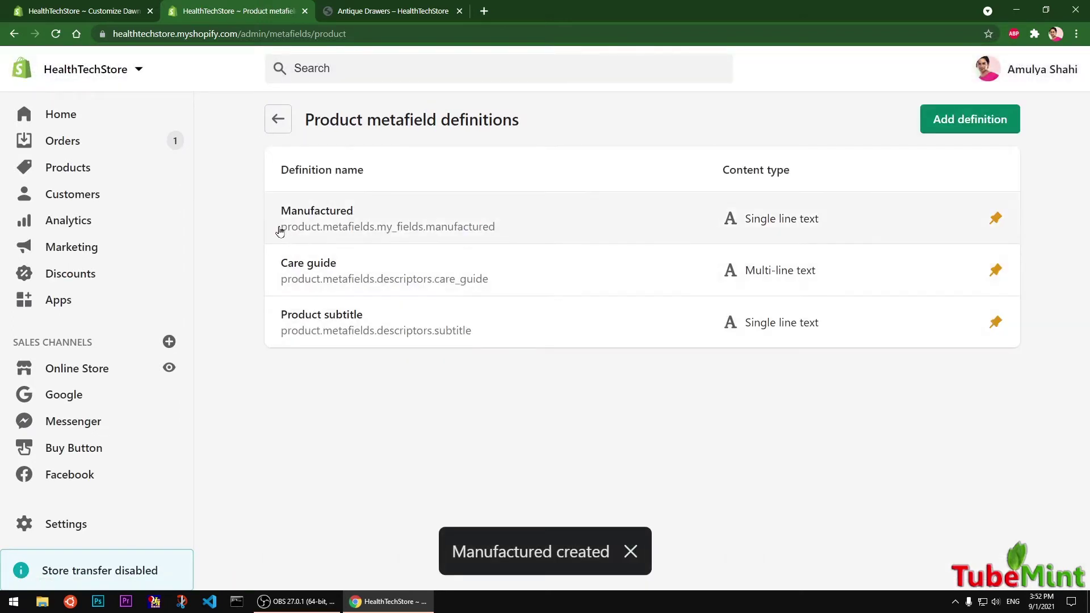
Step: Examine the saved Manufactured definition and its namespace and key, and return to the product metafield definitions list
mouse_move(279, 232)
mouse_down()
mouse_move(348, 231)
mouse_move(279, 232)
mouse_up()
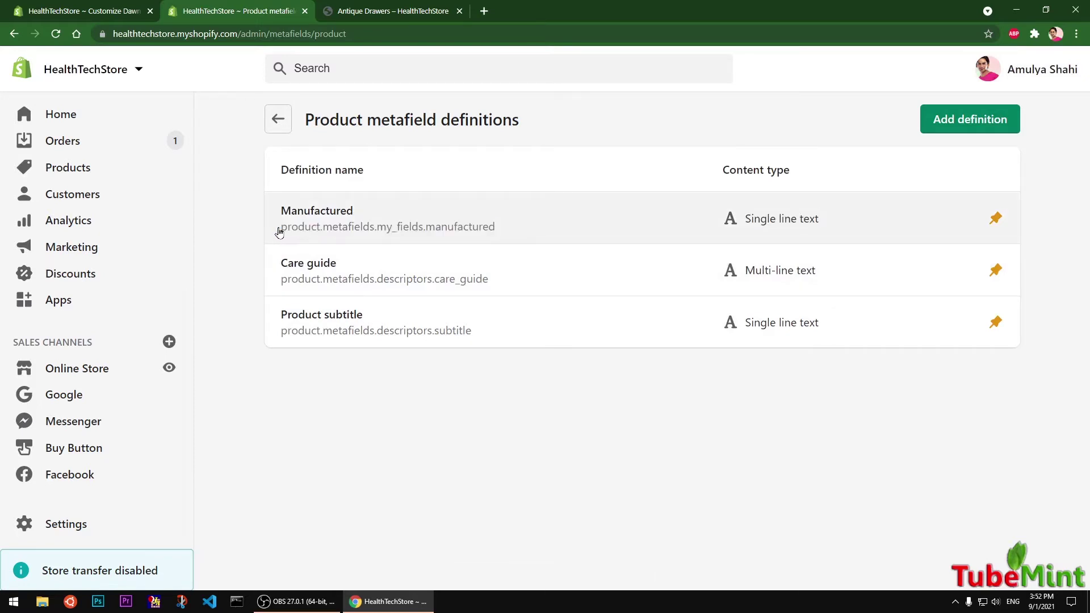
click(279, 232)
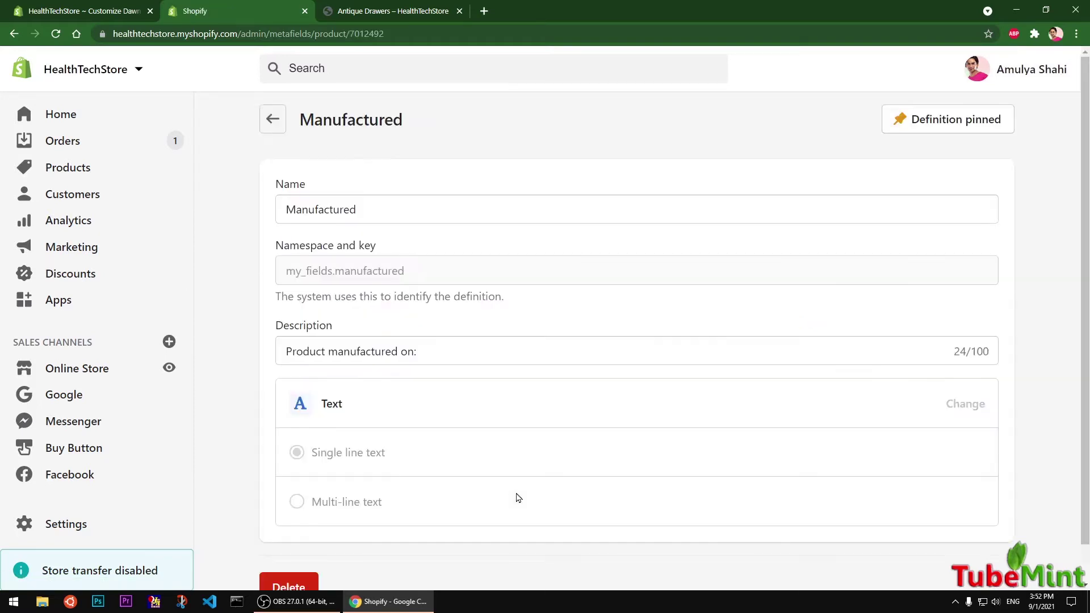
click(270, 118)
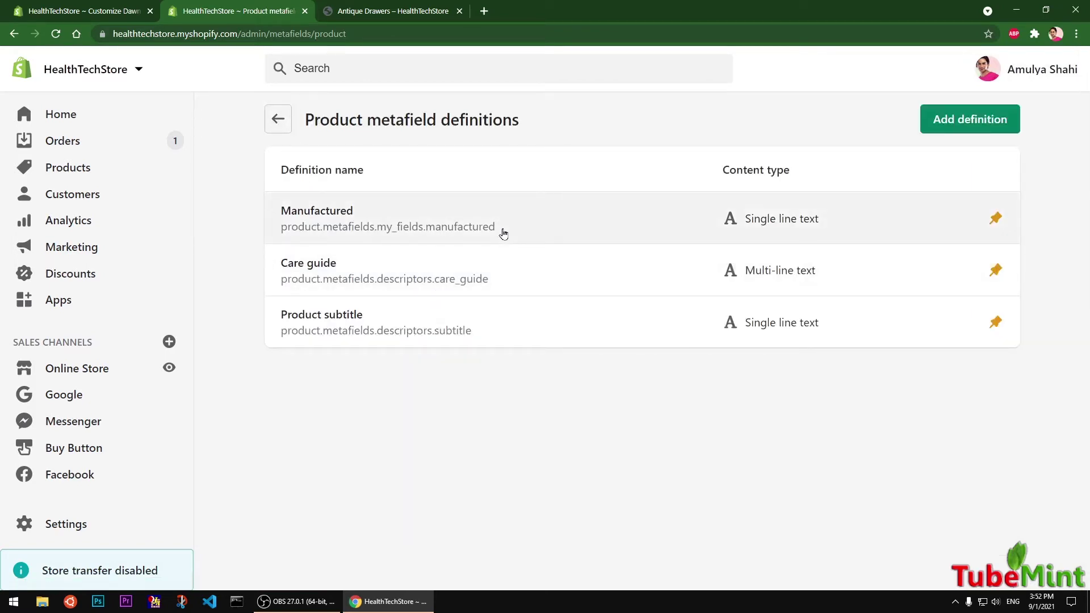
drag(503, 233, 560, 405)
click(518, 445)
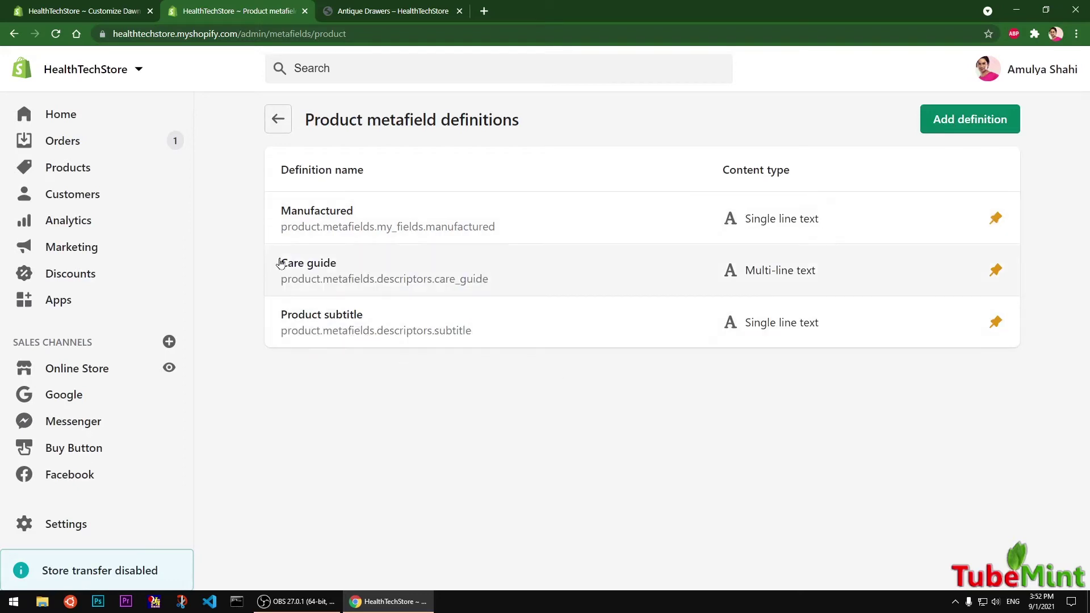
mouse_move(280, 230)
mouse_down()
mouse_move(412, 230)
mouse_move(284, 232)
mouse_up()
click(284, 232)
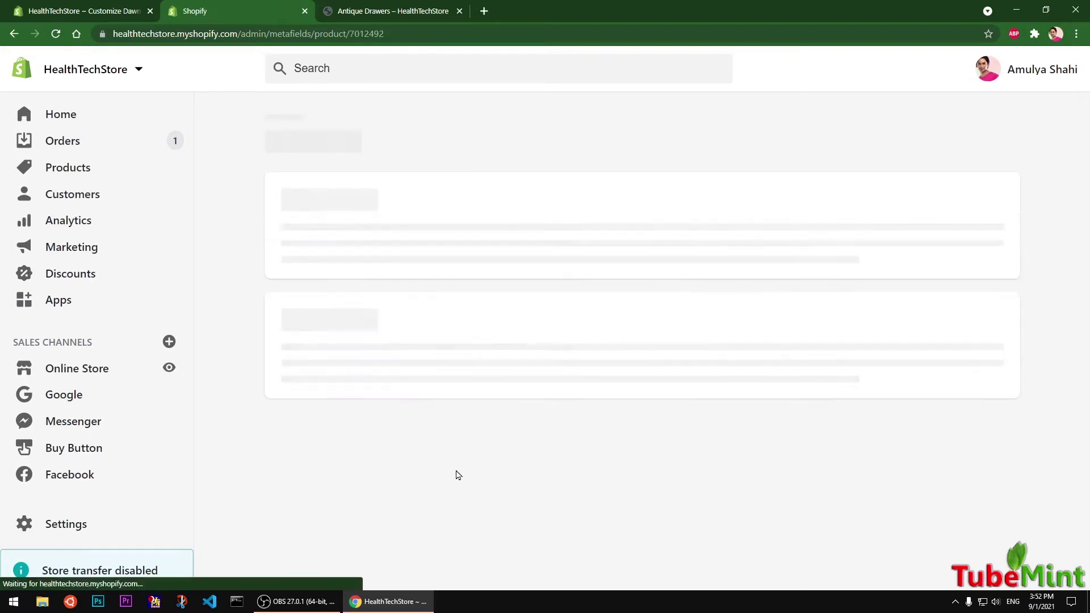
click(269, 121)
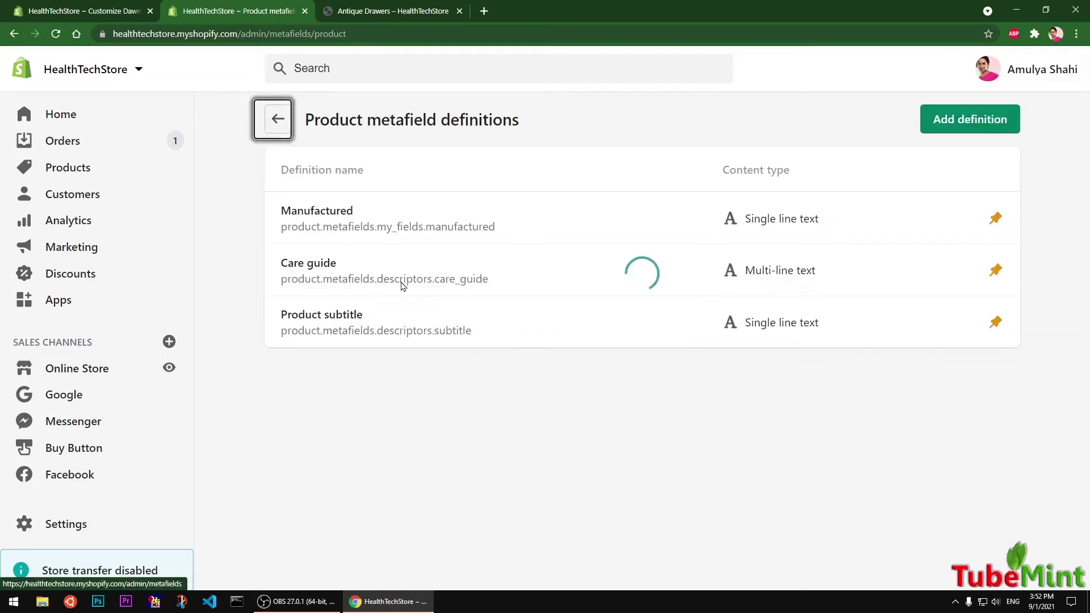
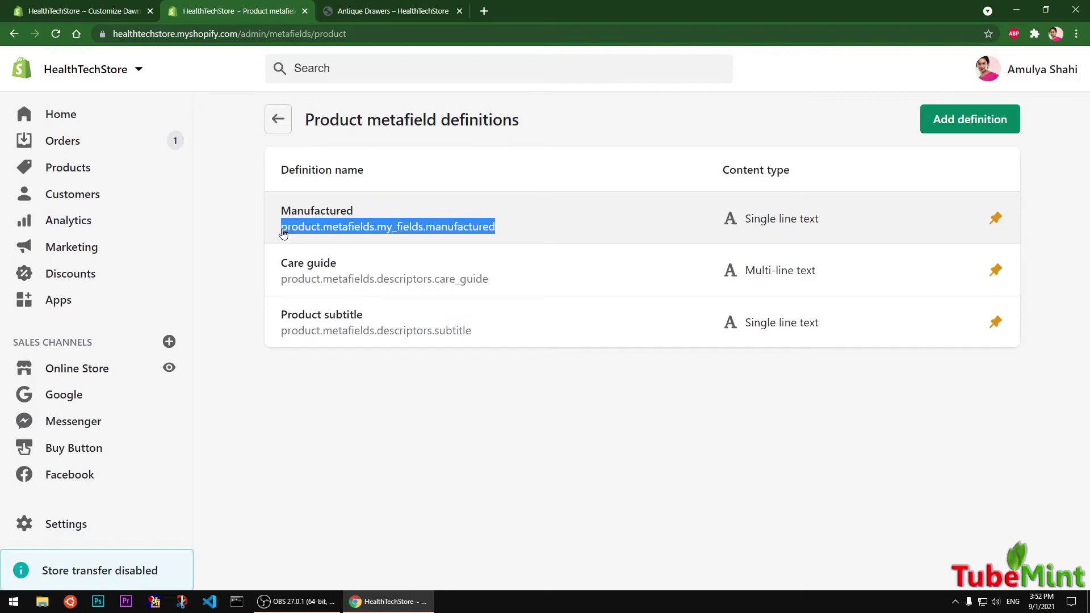
click(283, 232)
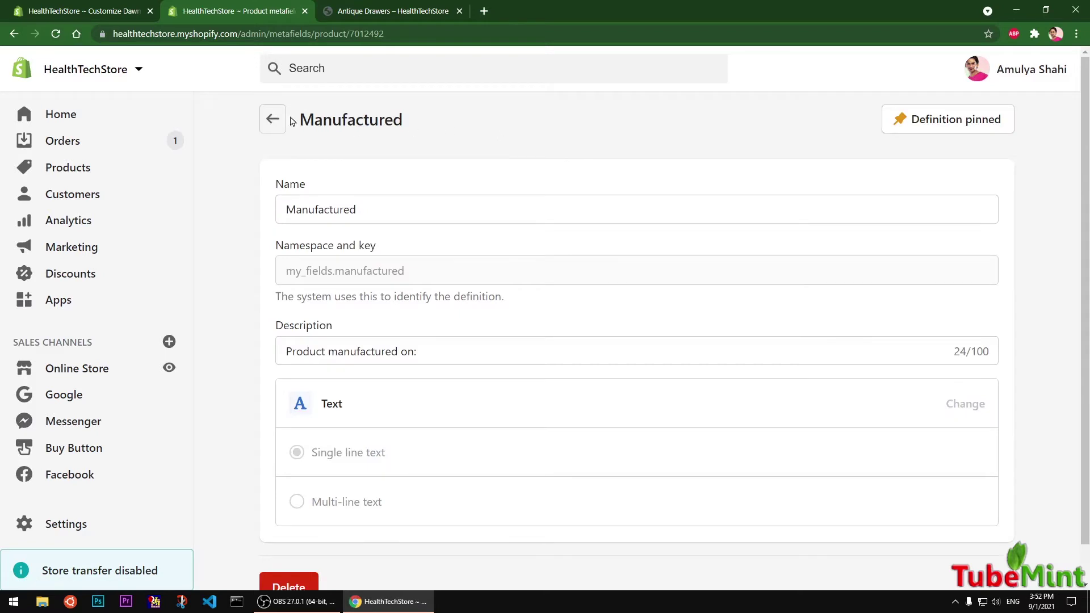
click(273, 120)
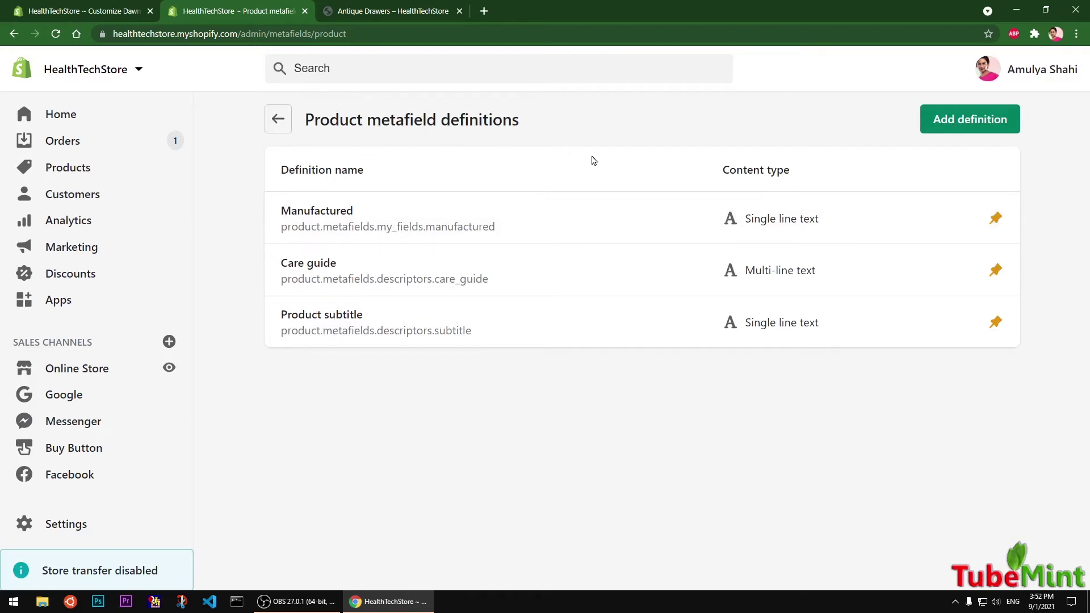
Step: Examine the subtitle under the title on the Antique Drawers store page and compare it with the Product subtitle definition in the admin
drag(313, 118, 539, 121)
click(540, 121)
click(378, 16)
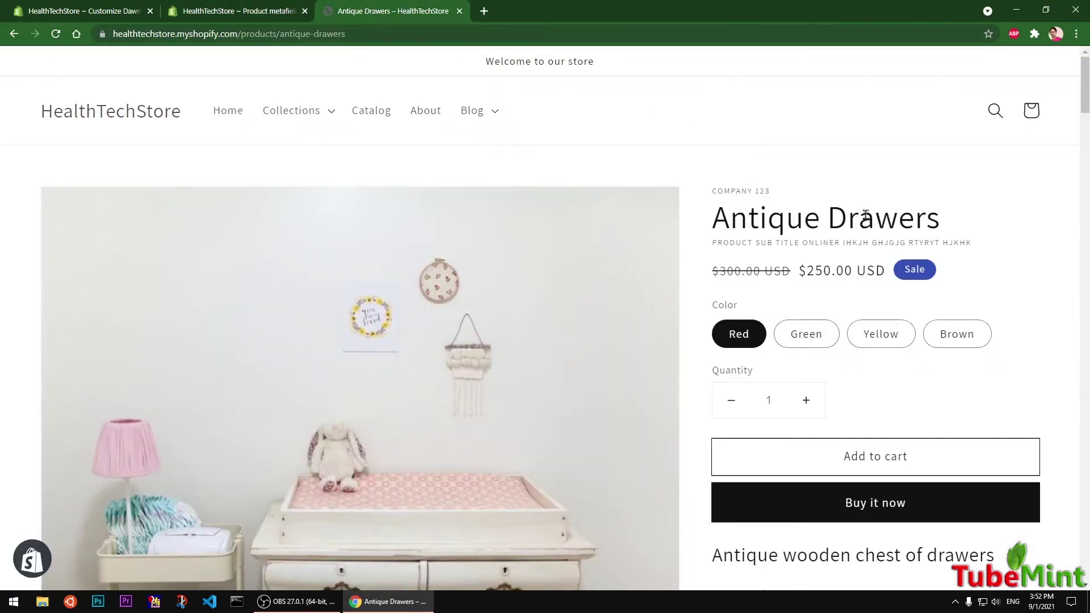
scroll(865, 214, down, 1)
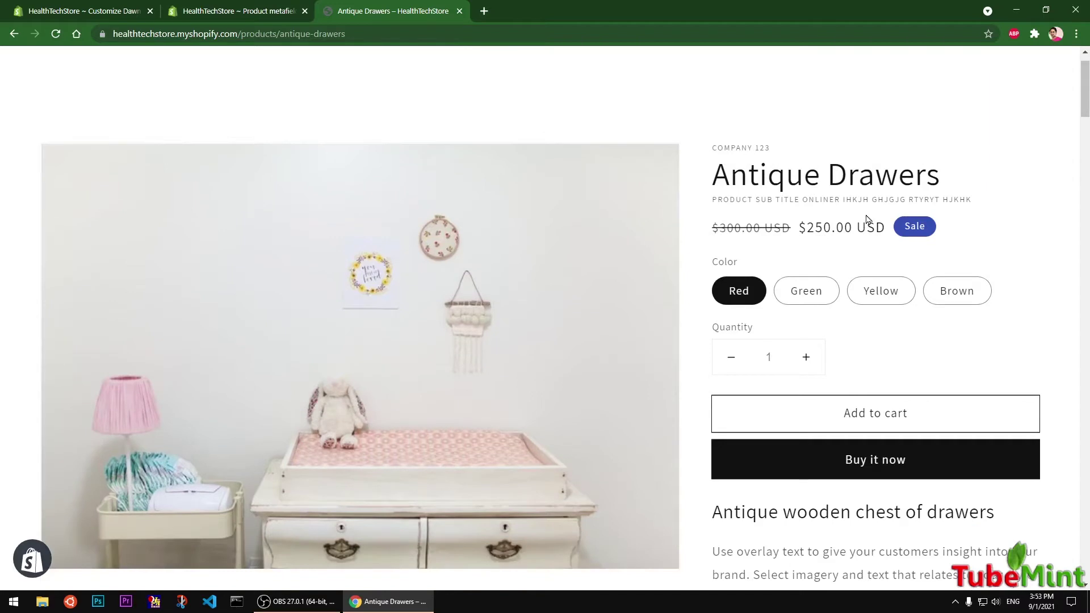
drag(713, 205, 977, 204)
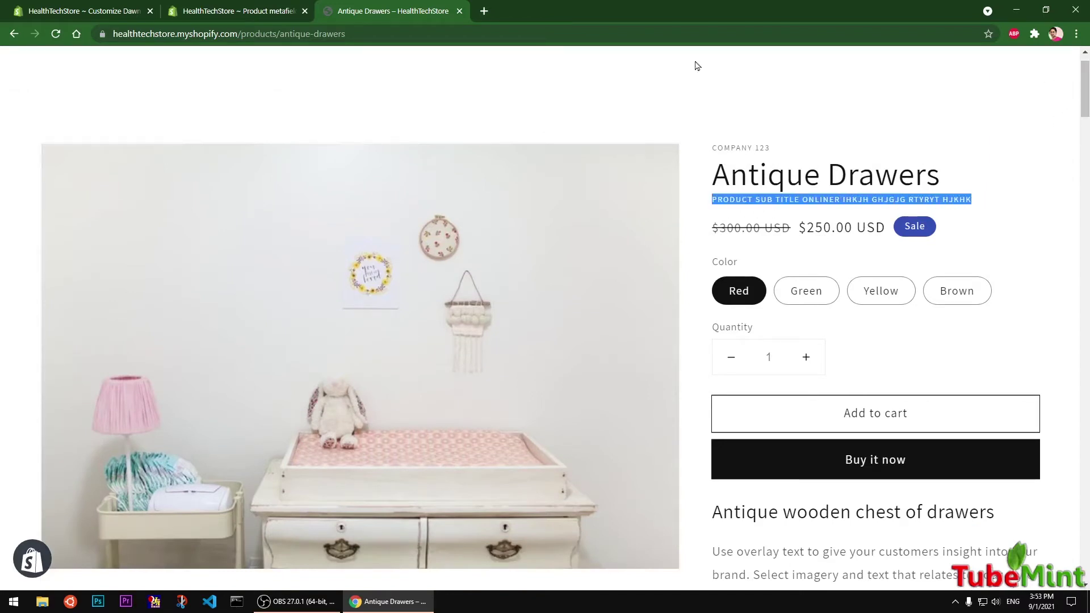
click(186, 12)
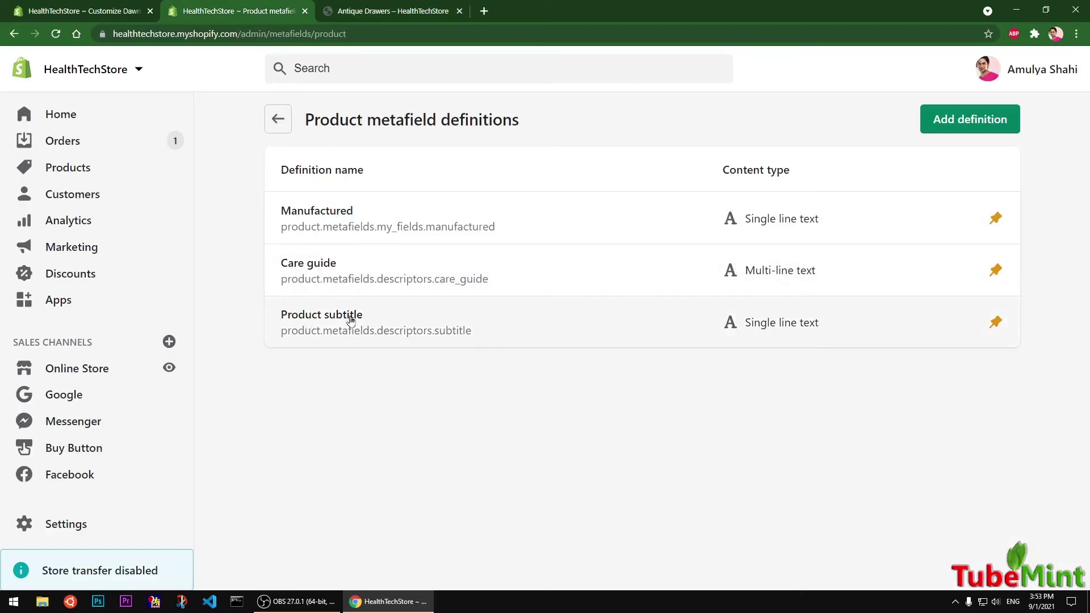
Step: Examine the product care instructions below the description on the Antique Drawers store page
click(383, 8)
drag(1088, 161, 1087, 502)
drag(769, 319, 714, 239)
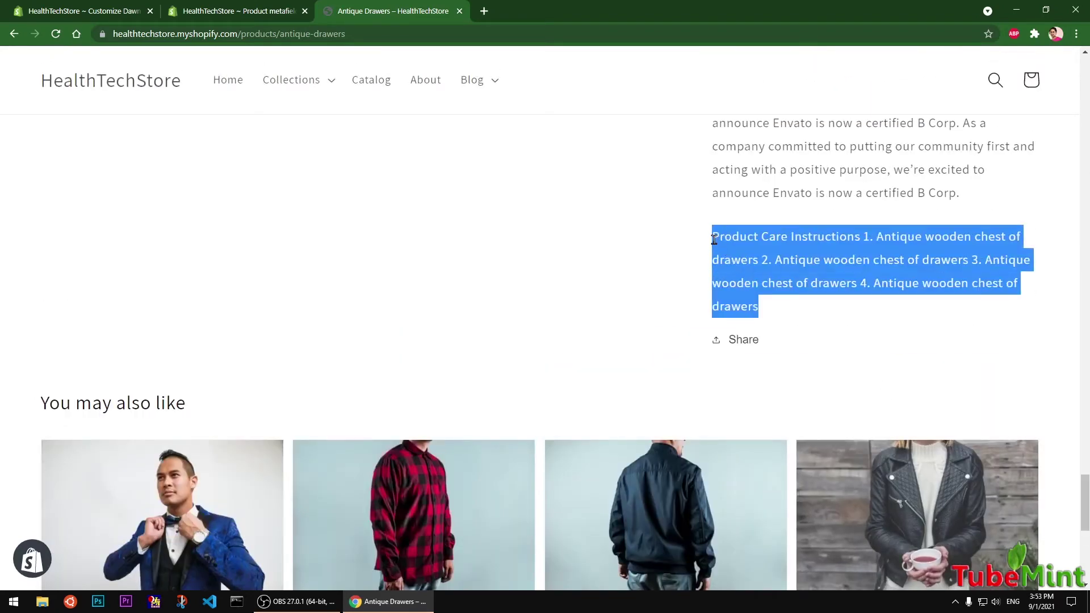
click(759, 238)
drag(793, 240, 909, 238)
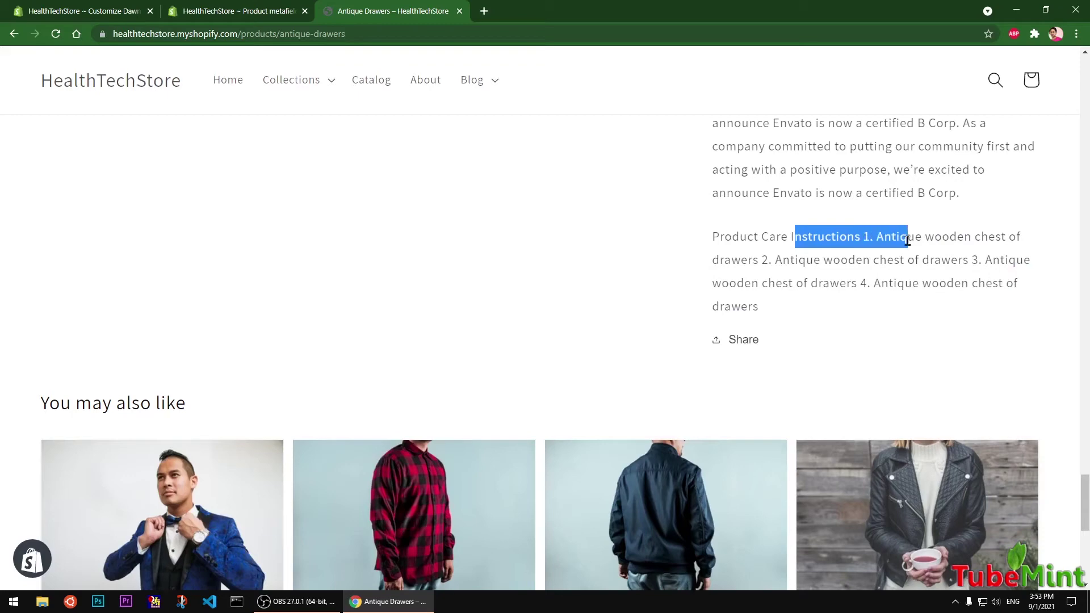
click(856, 232)
Step: Reopen the Dawn-main theme customizer from the online store themes and load the Default product template
click(80, 11)
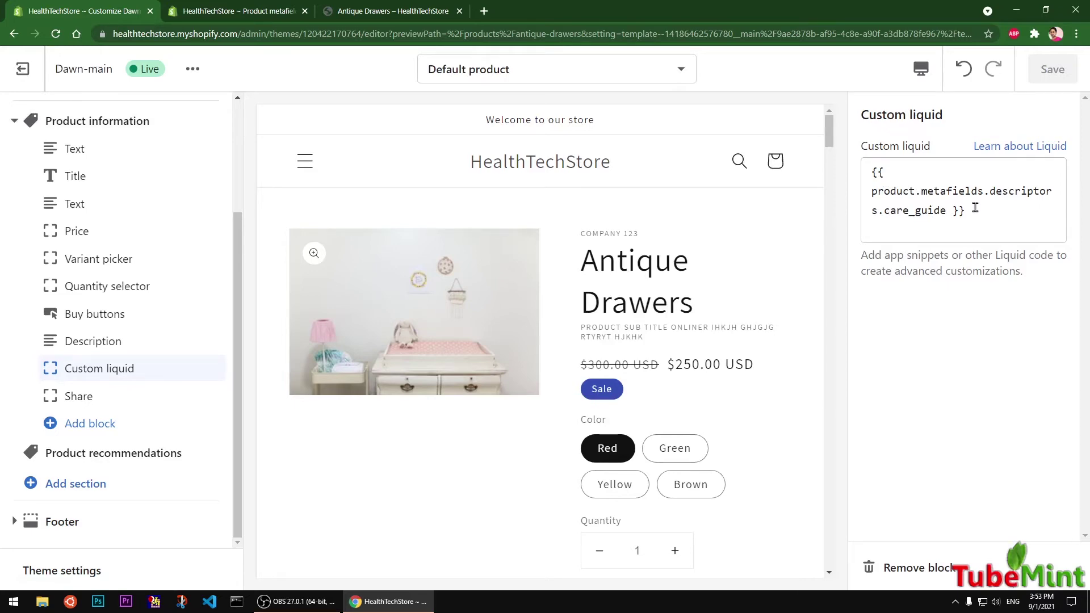
click(23, 69)
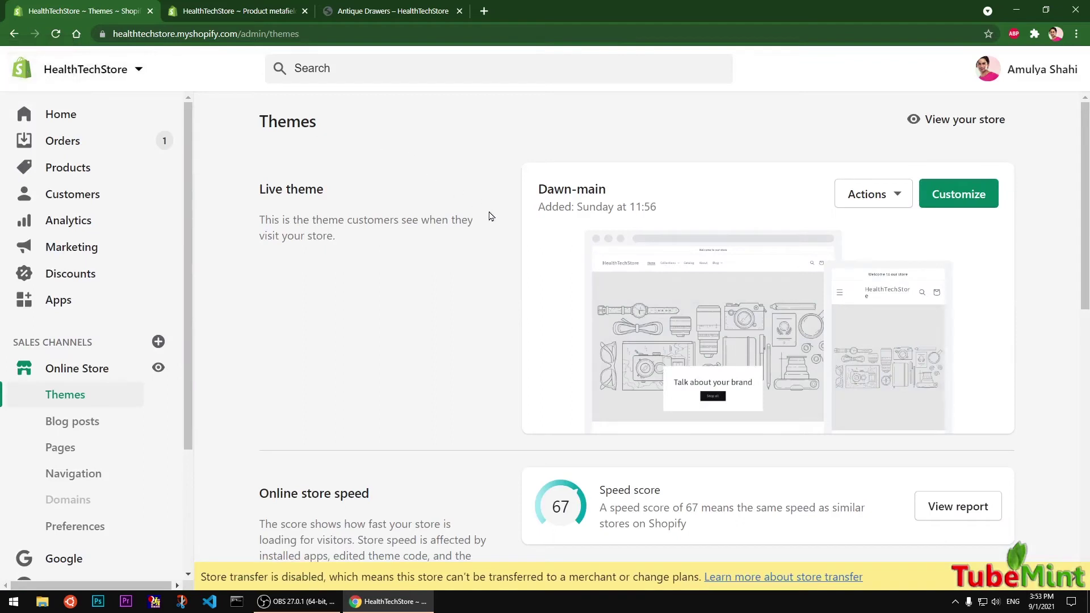
click(61, 374)
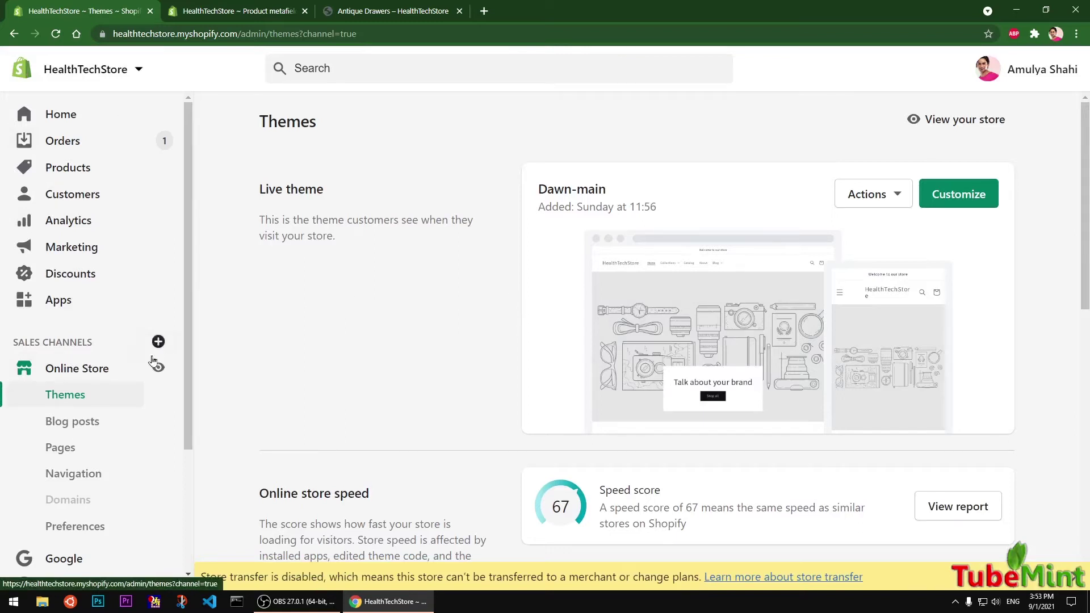
click(958, 194)
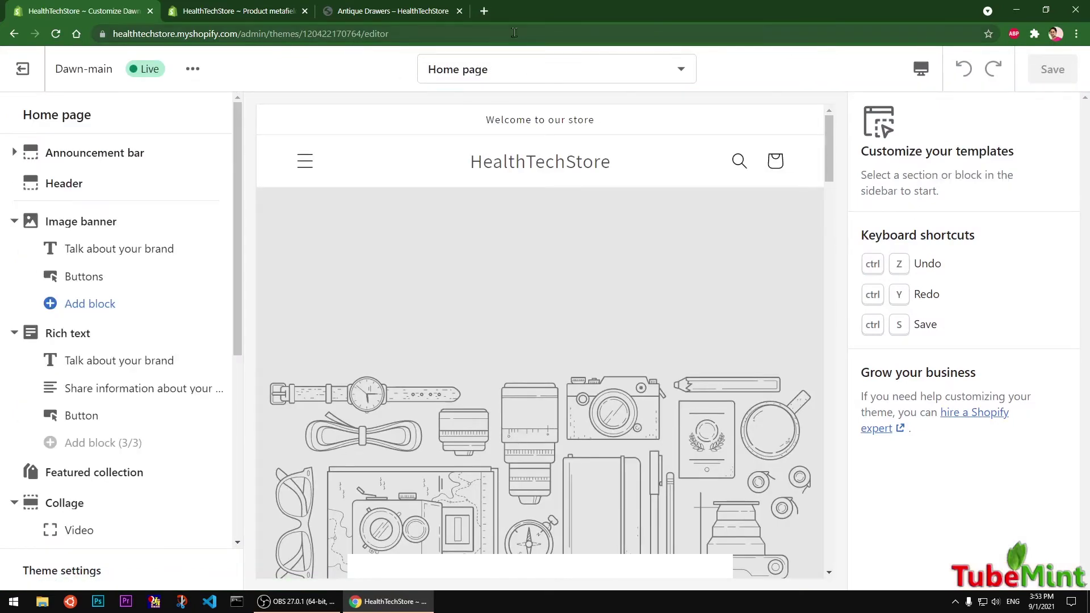
click(499, 69)
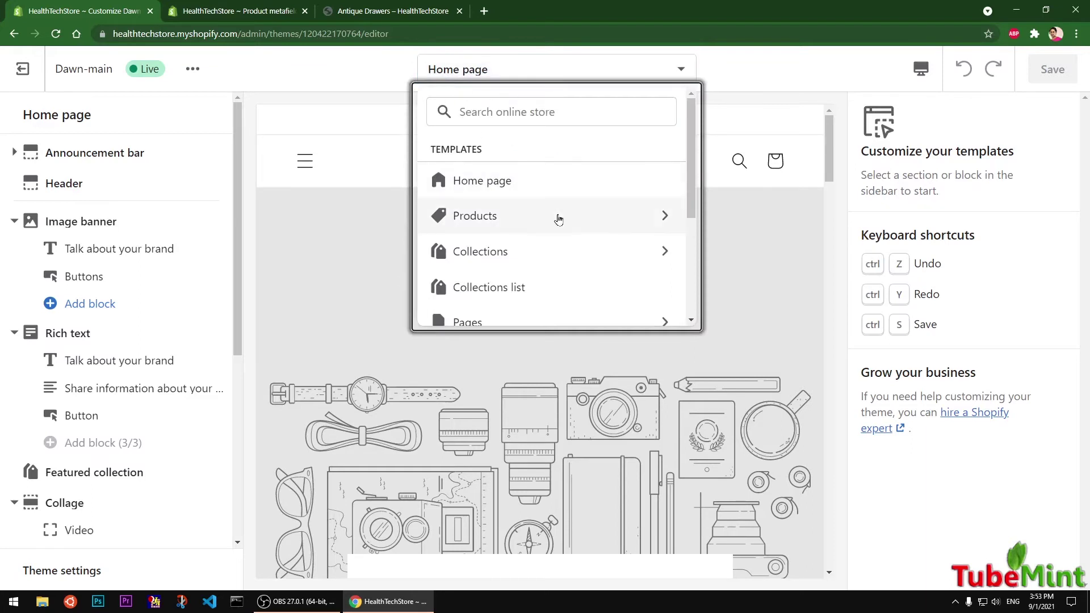
click(515, 220)
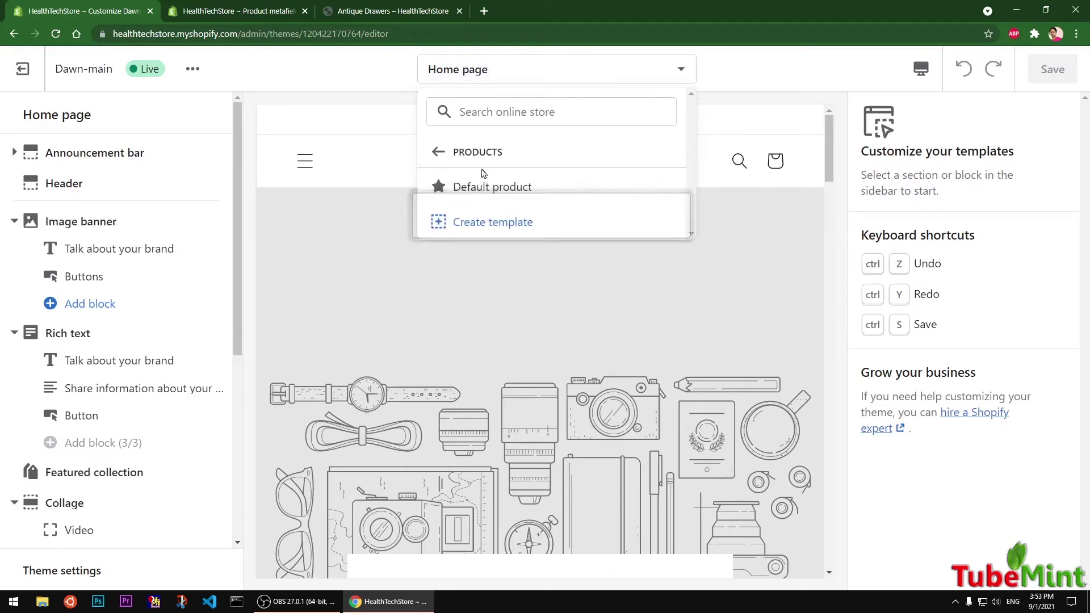
click(465, 186)
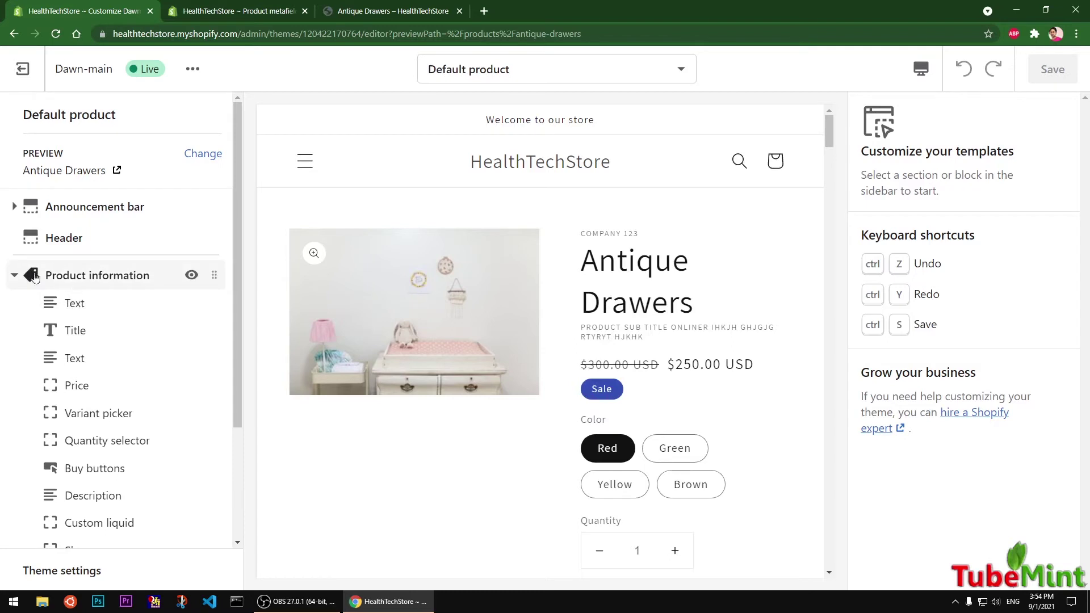
Step: Collapse the Product information section and look through the product template's sections in the page preview
click(12, 275)
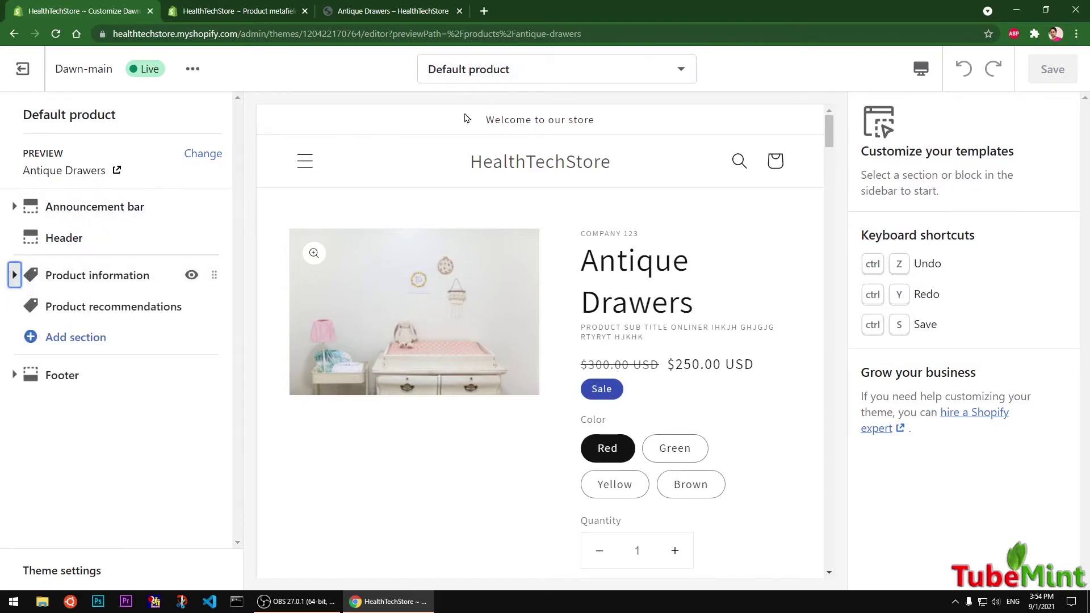
drag(479, 123, 600, 122)
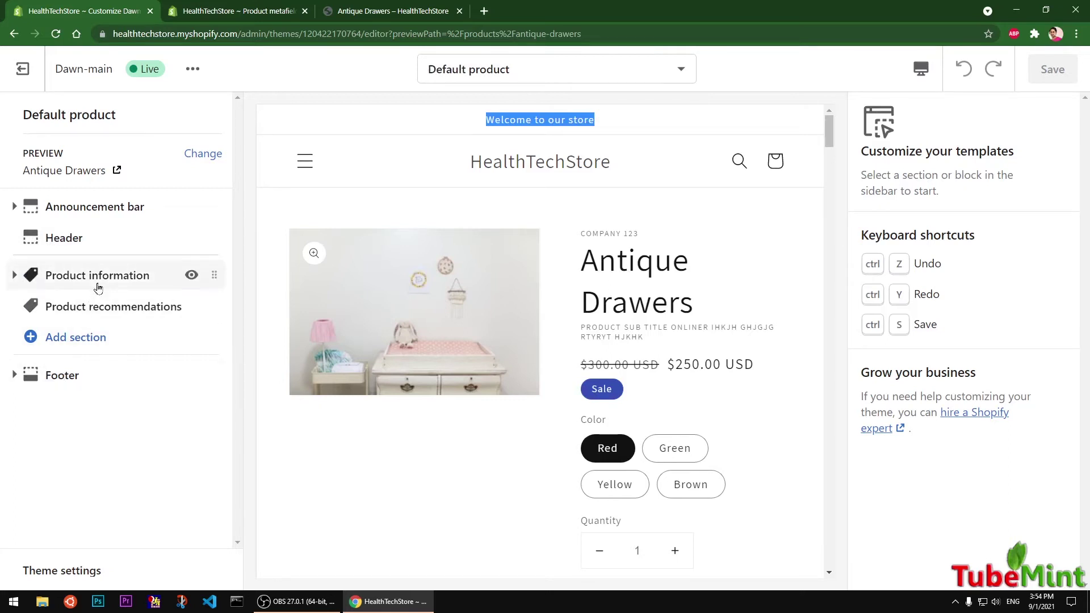
drag(827, 135, 828, 542)
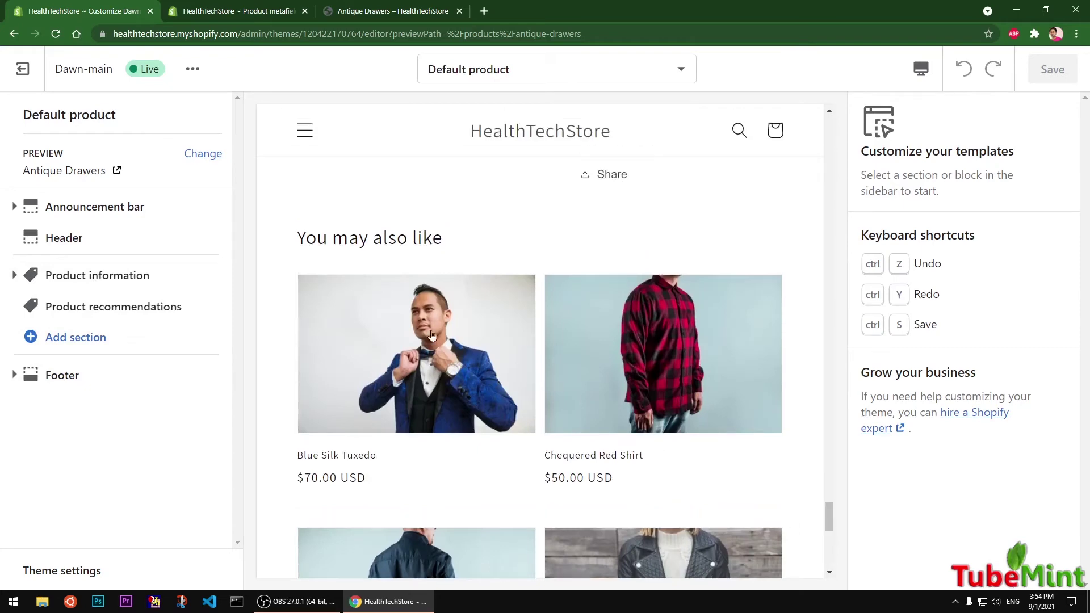
Step: Look over the Antique Drawers preview and check the Manufactured entry among the product metafield definitions
scroll(756, 522, down, 10)
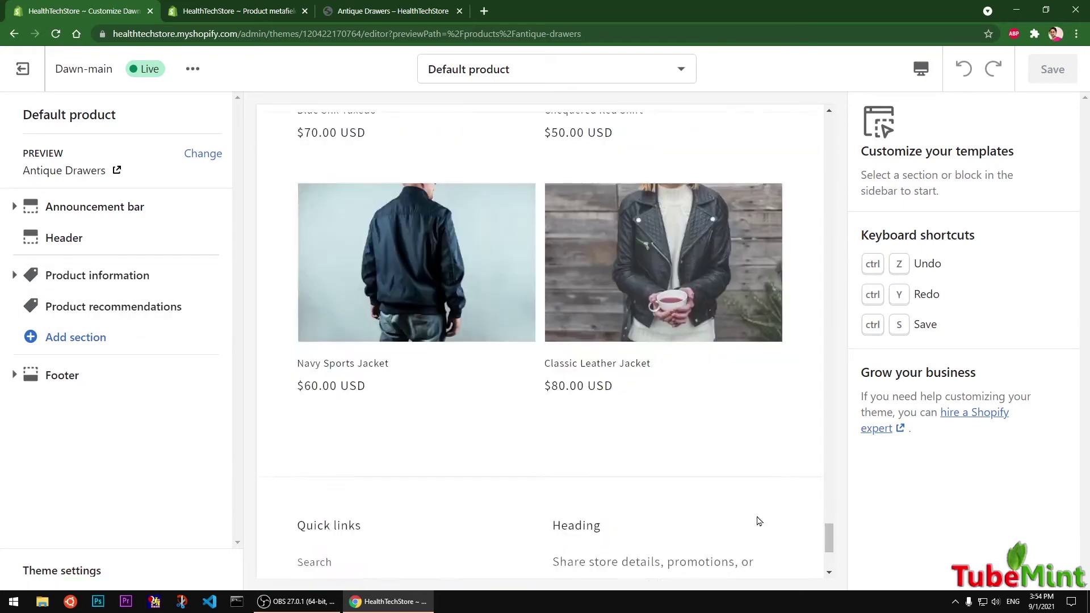
drag(829, 554, 833, 121)
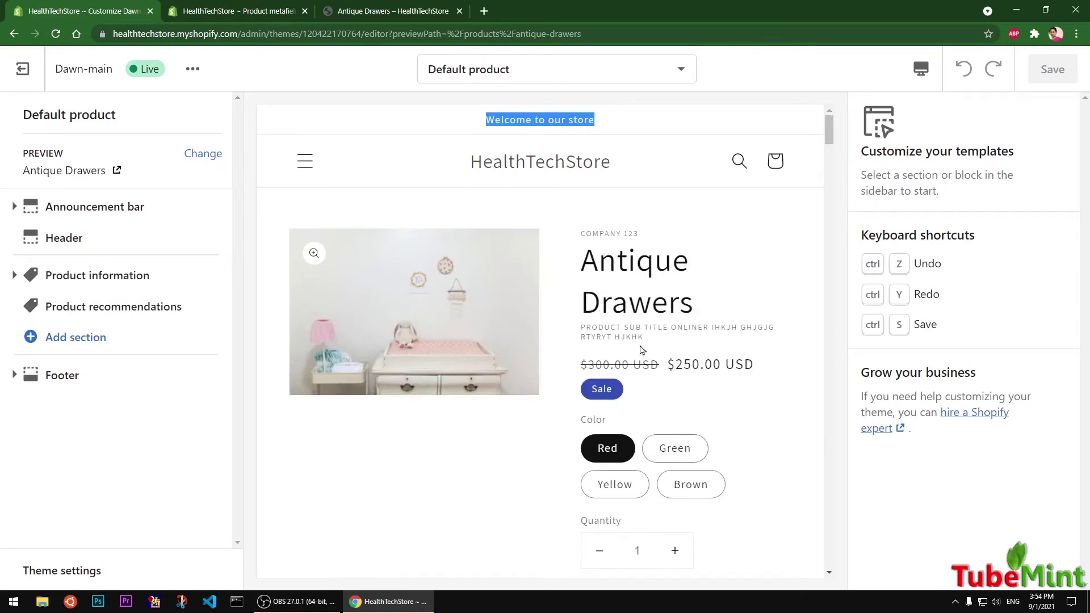
click(234, 7)
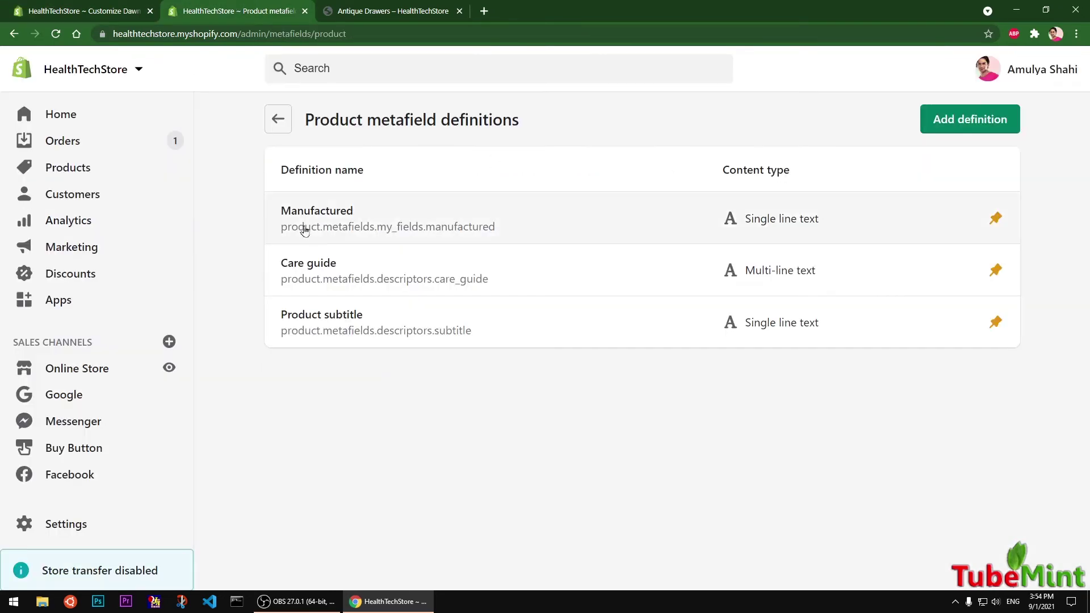
click(84, 12)
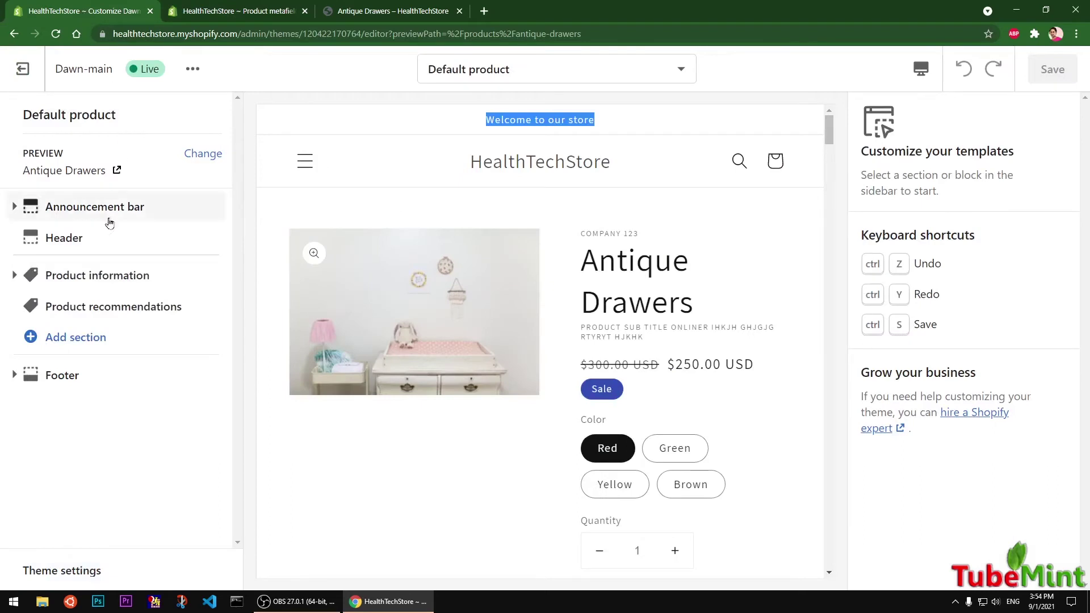
Step: Add a Text block to the Product information section and place it between Custom liquid and Share
click(89, 277)
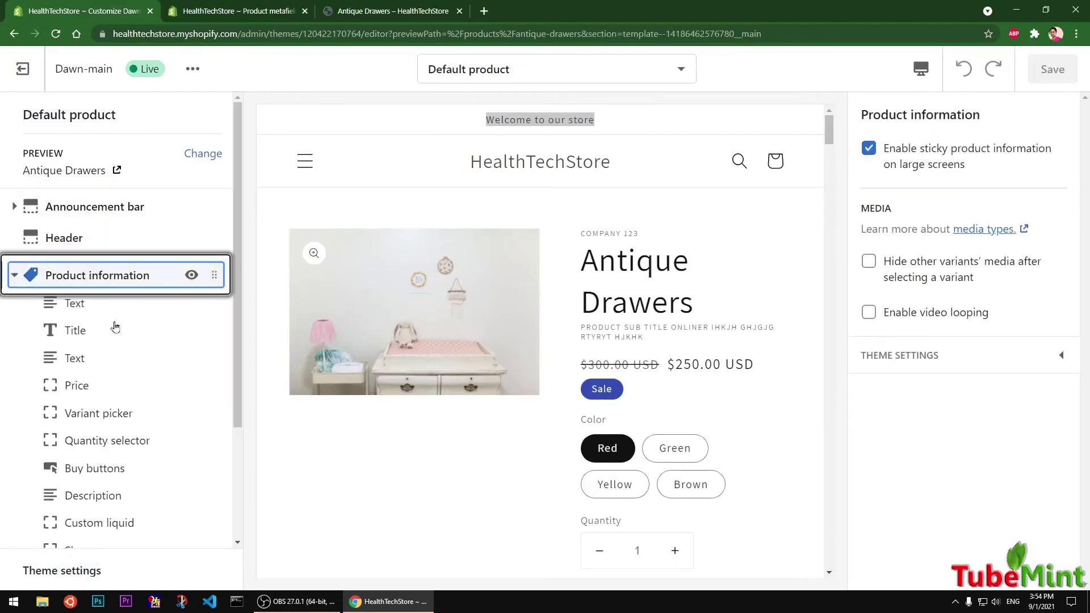
scroll(238, 359, down, 1)
scroll(238, 359, down, 2)
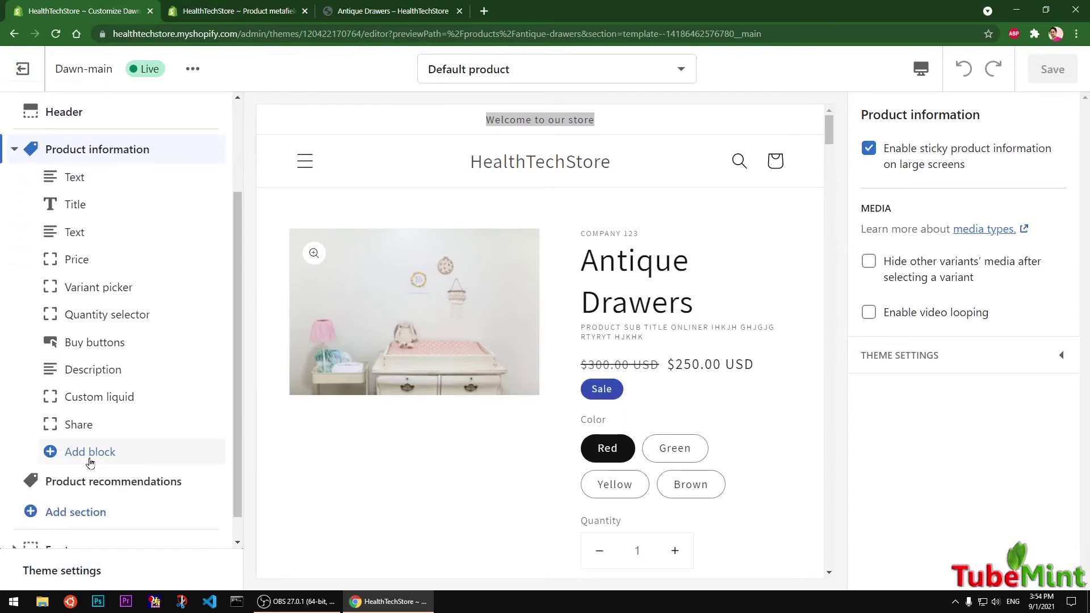
click(51, 455)
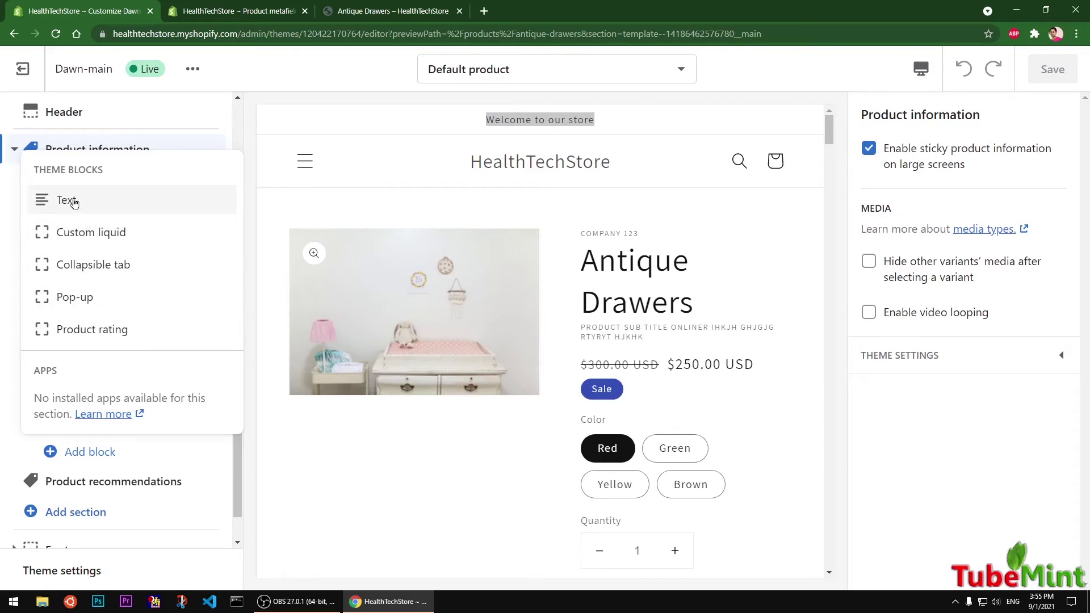
click(47, 205)
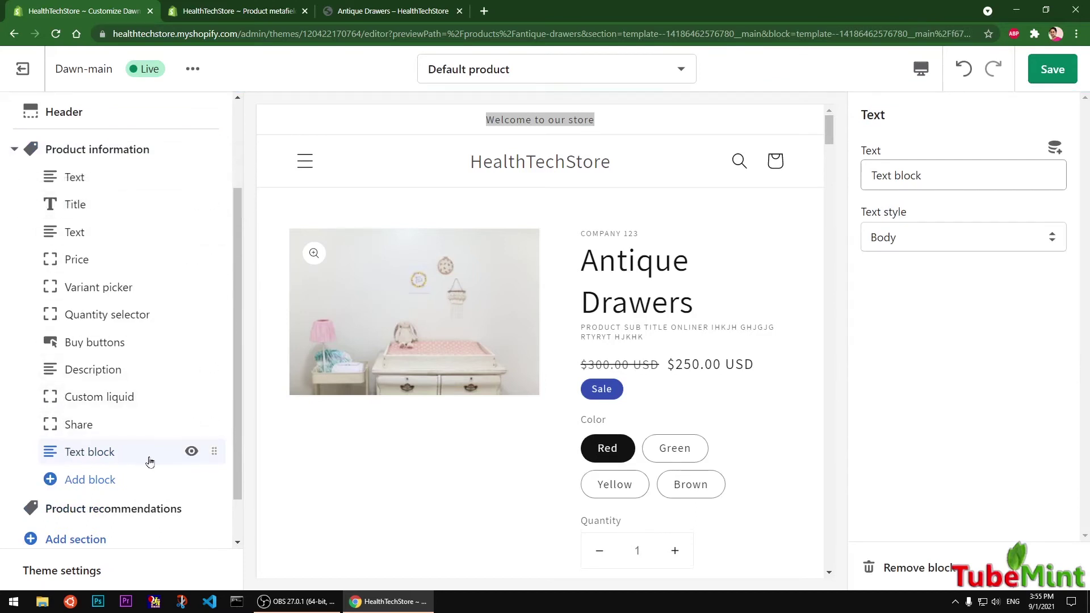
drag(216, 452, 177, 426)
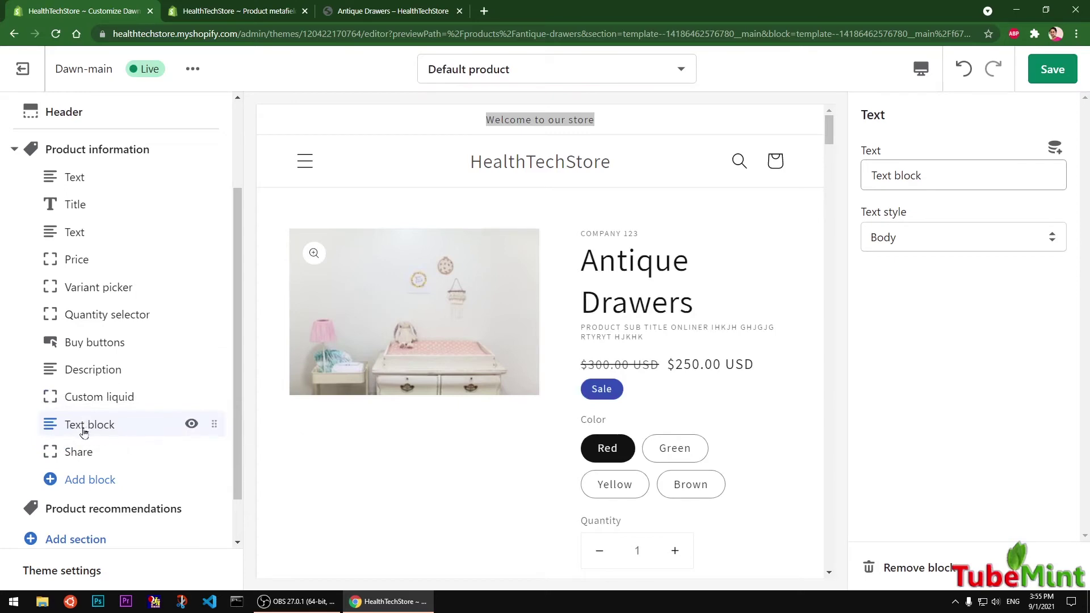
Step: Set the new text block's content to the Manufactured dynamic source and save the template
scroll(823, 170, down, 15)
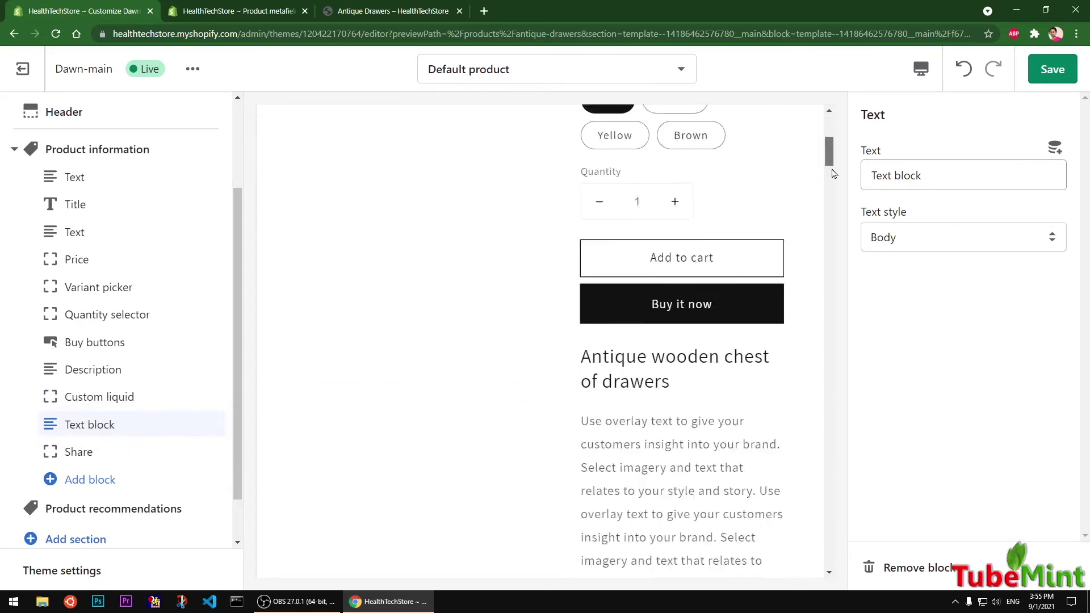
scroll(830, 299, down, 15)
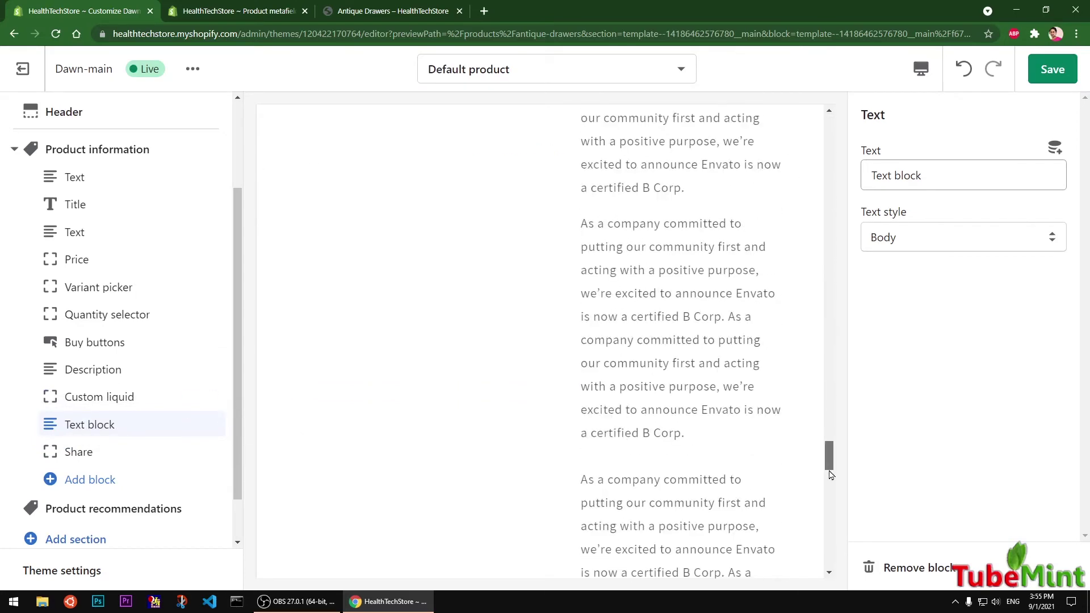
scroll(835, 521, up, 2)
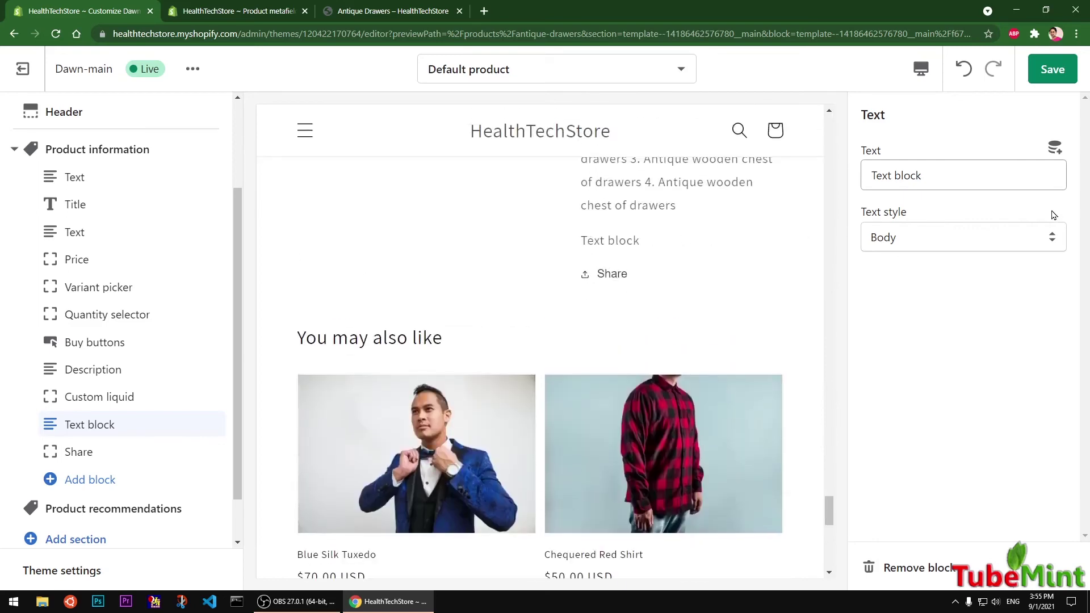
click(959, 173)
drag(985, 173, 865, 174)
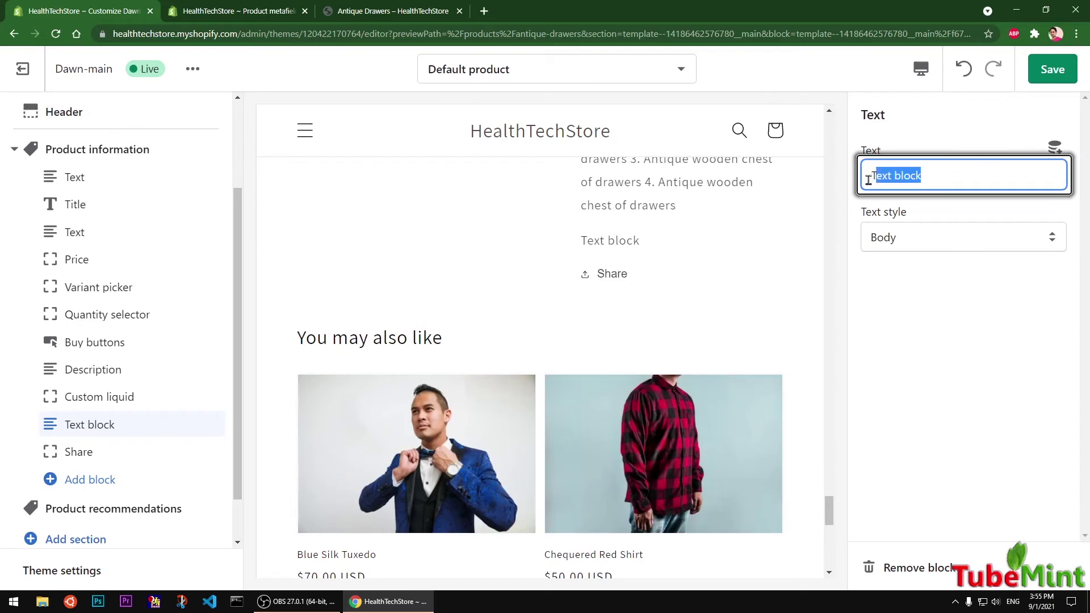
click(931, 136)
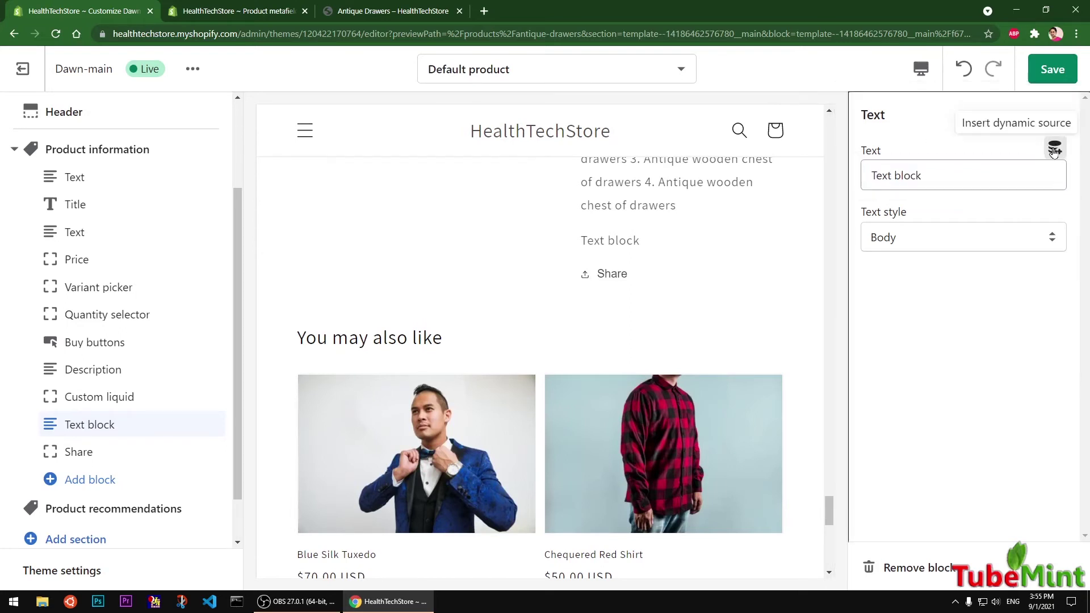
click(1053, 149)
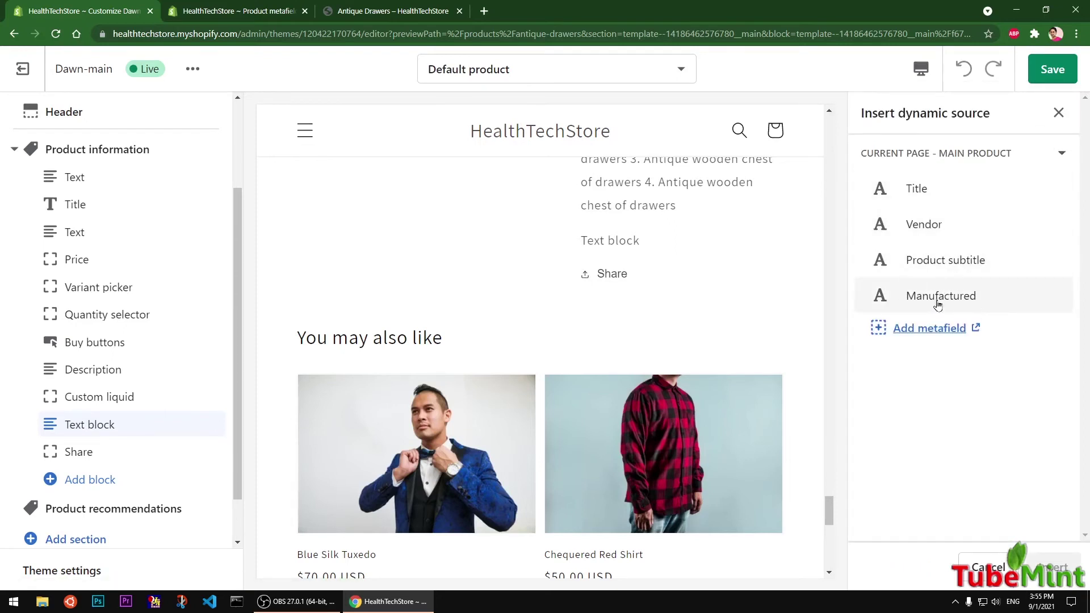
click(950, 298)
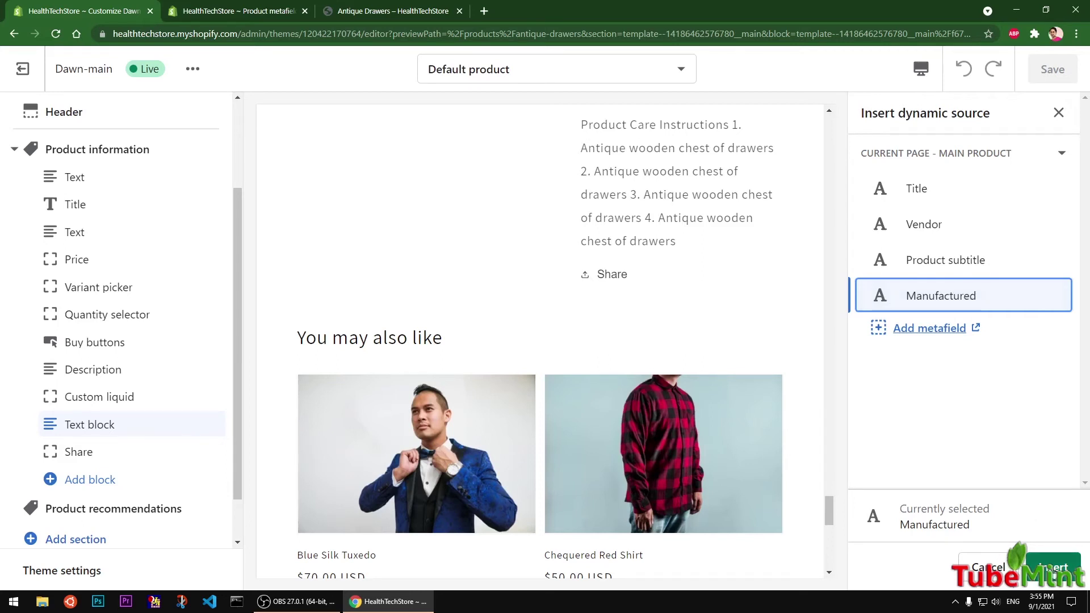
click(1052, 568)
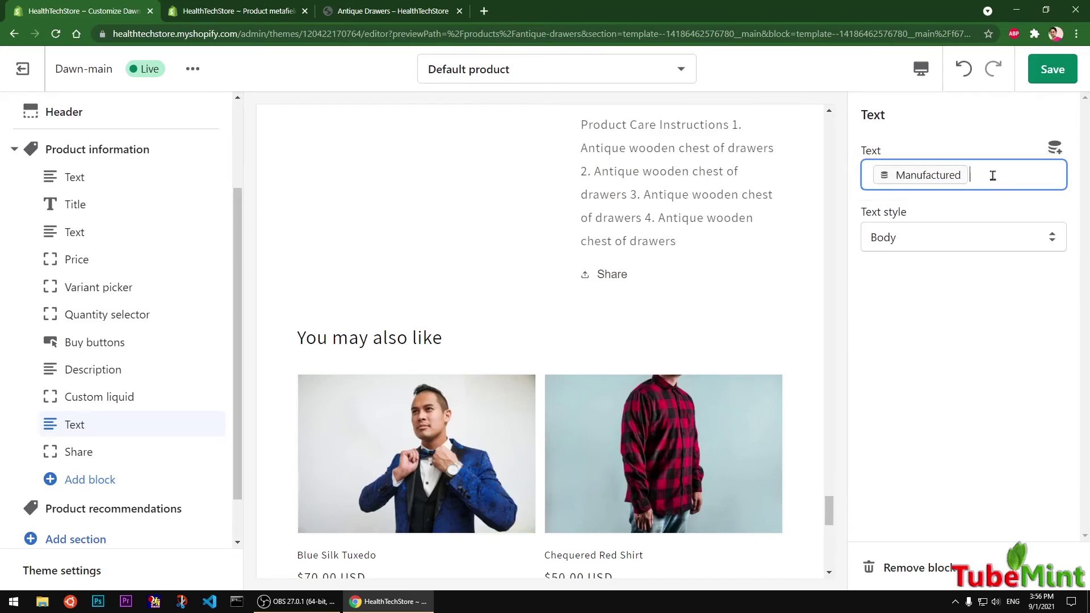
click(1051, 69)
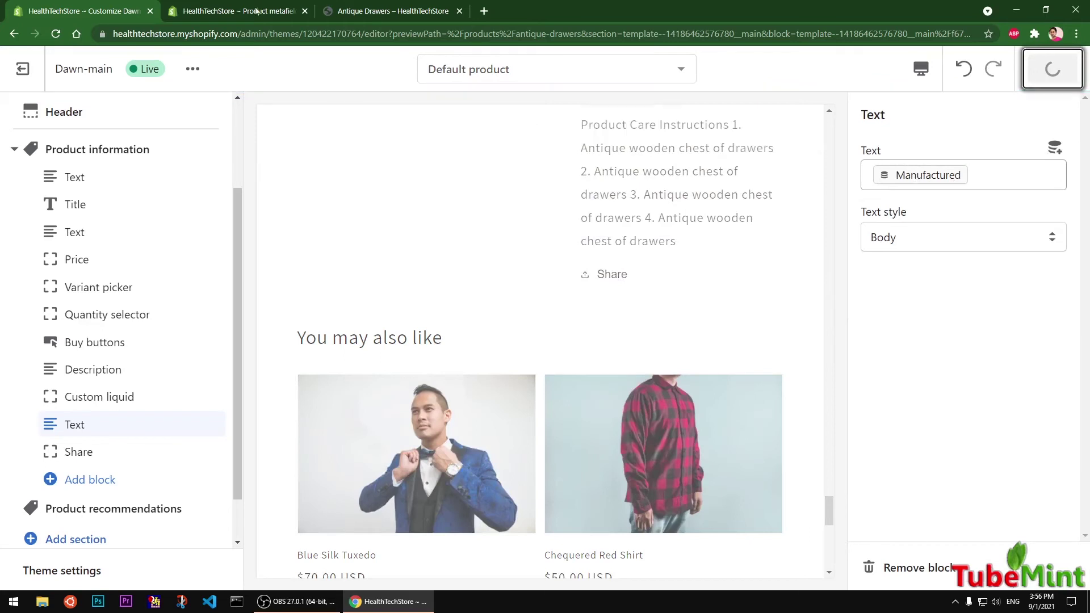
Step: Set the Manufactured metafield of the Antique Drawers product to JAN-15-2021 in the admin and save the product
click(222, 8)
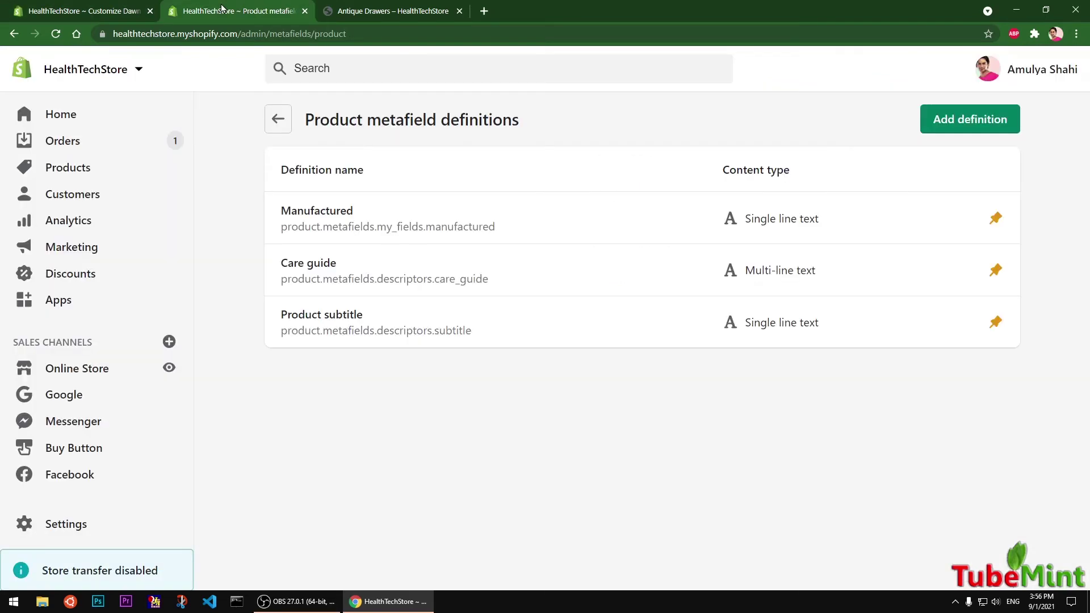
click(75, 169)
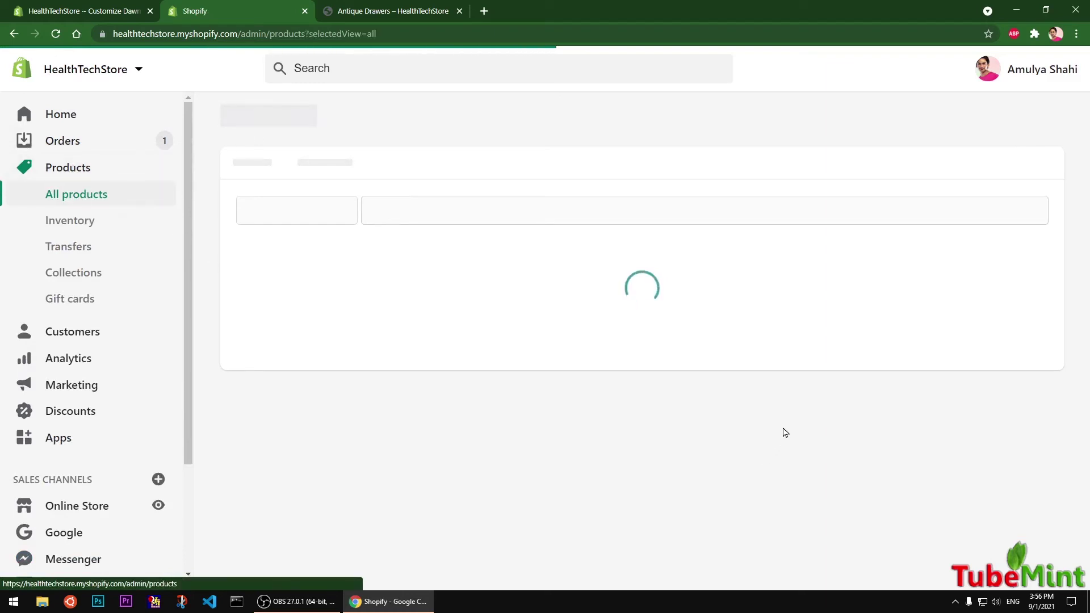
click(350, 327)
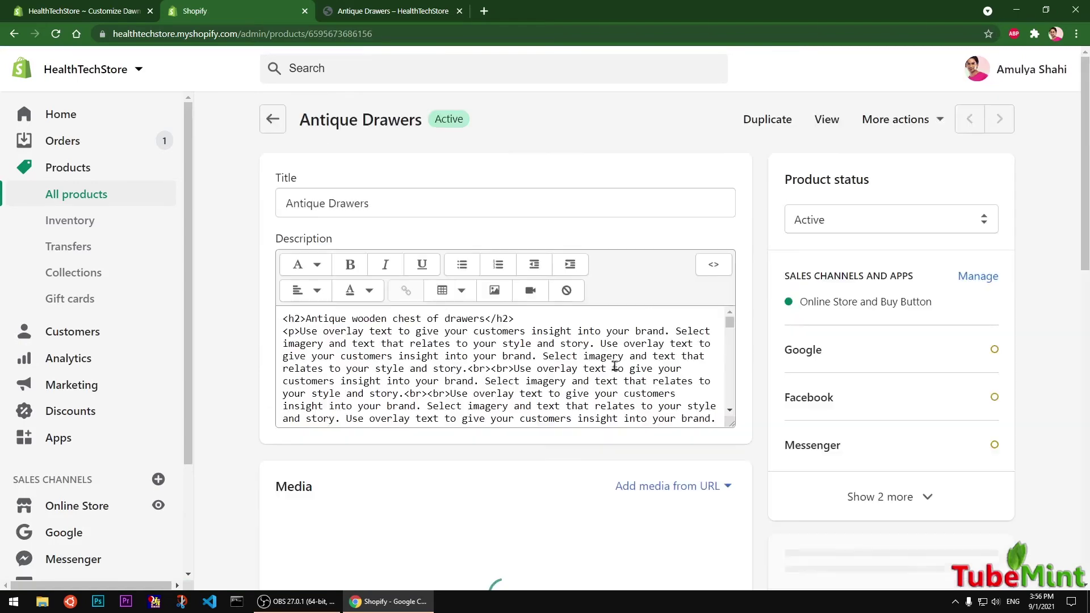
scroll(614, 366, down, 2)
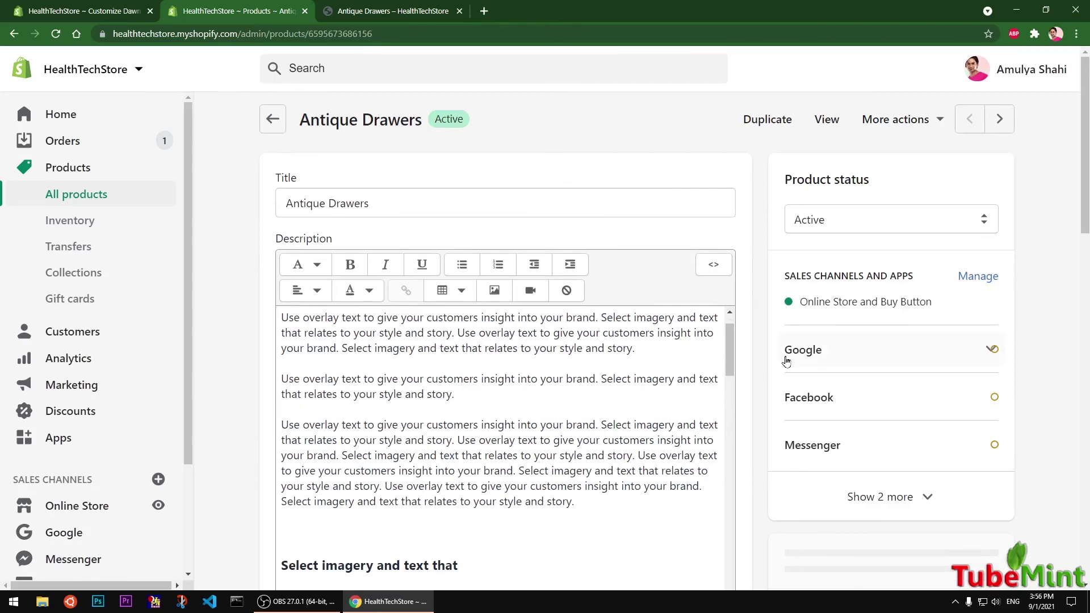
scroll(775, 400, down, 15)
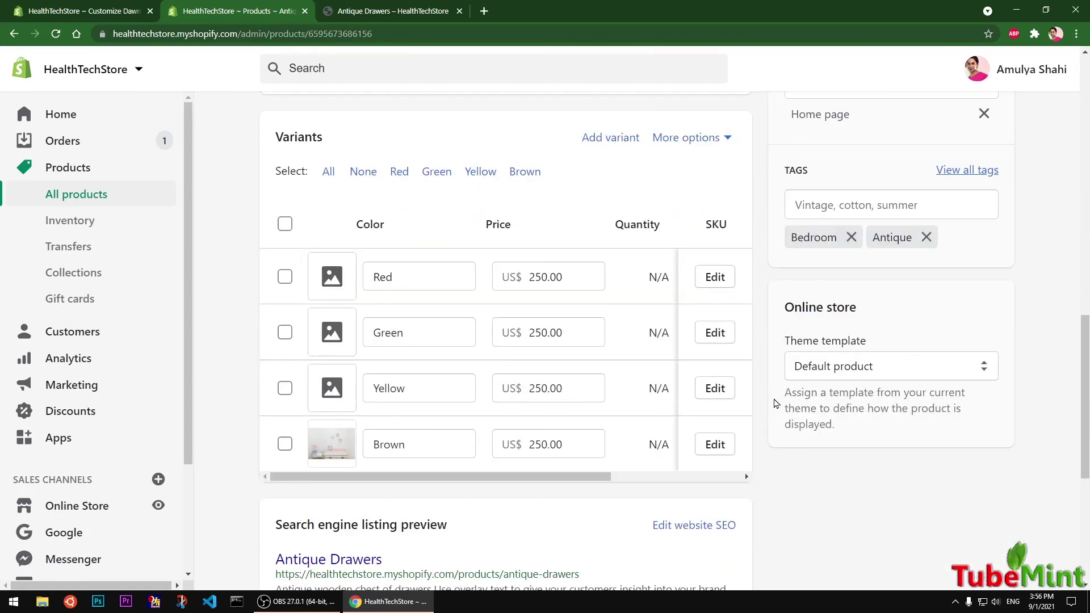
scroll(776, 404, down, 6)
click(493, 399)
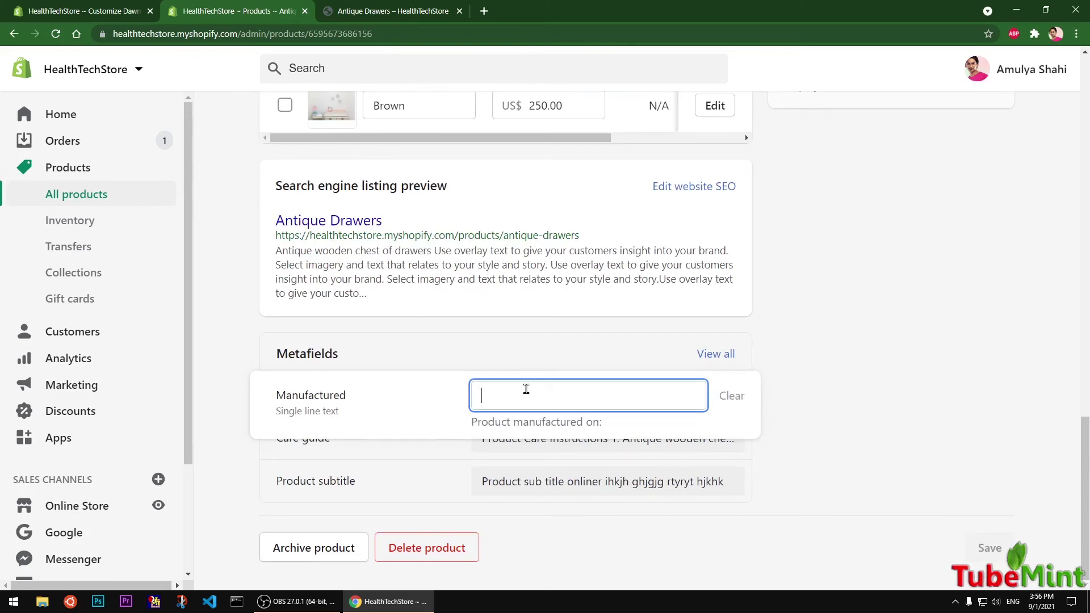
text(JAN)
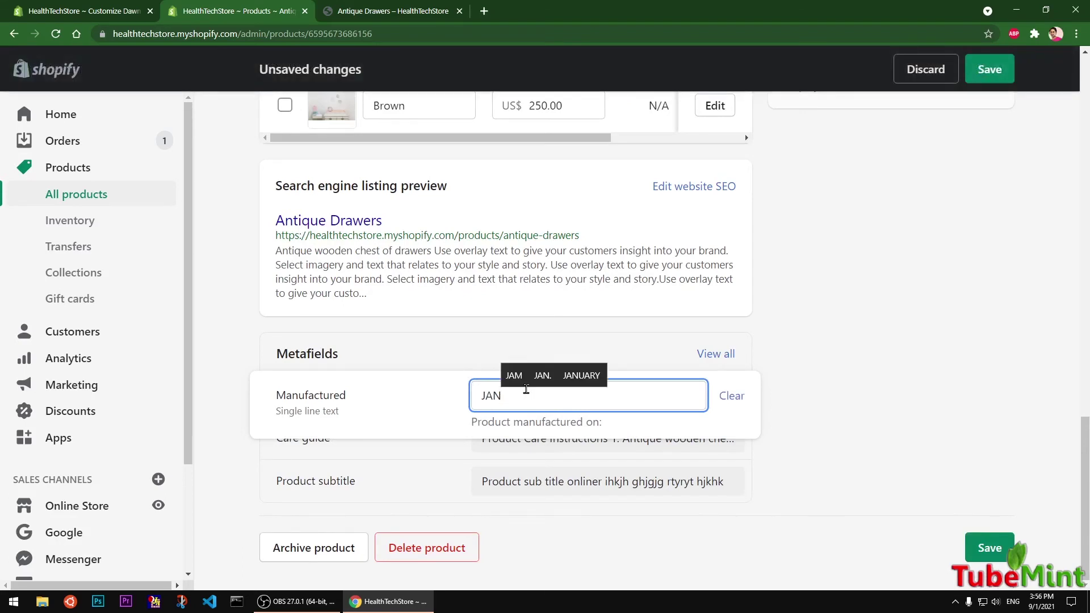
text(-15-2021)
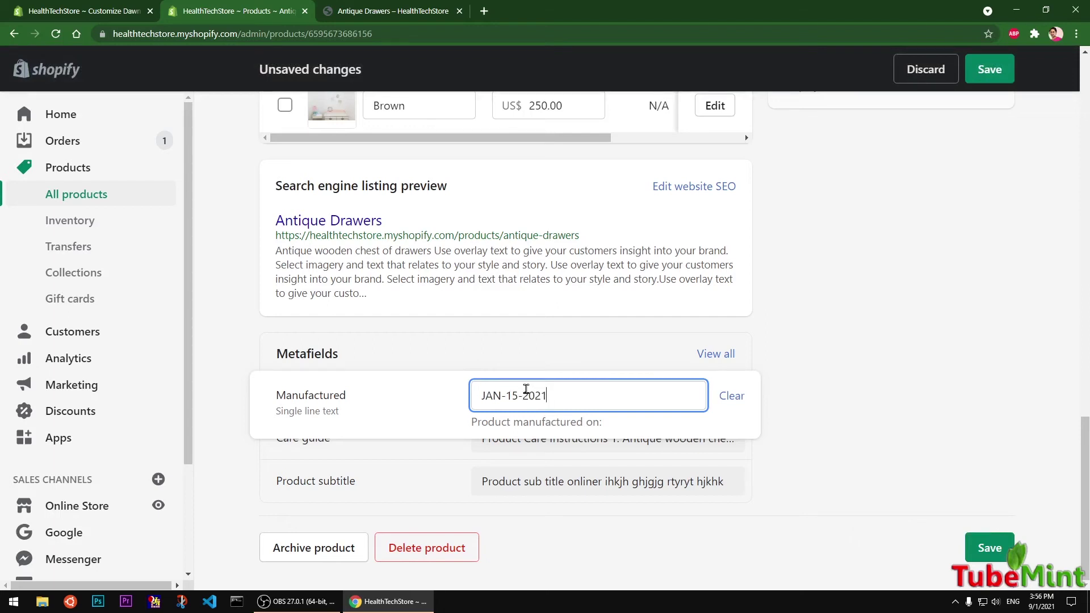
click(998, 550)
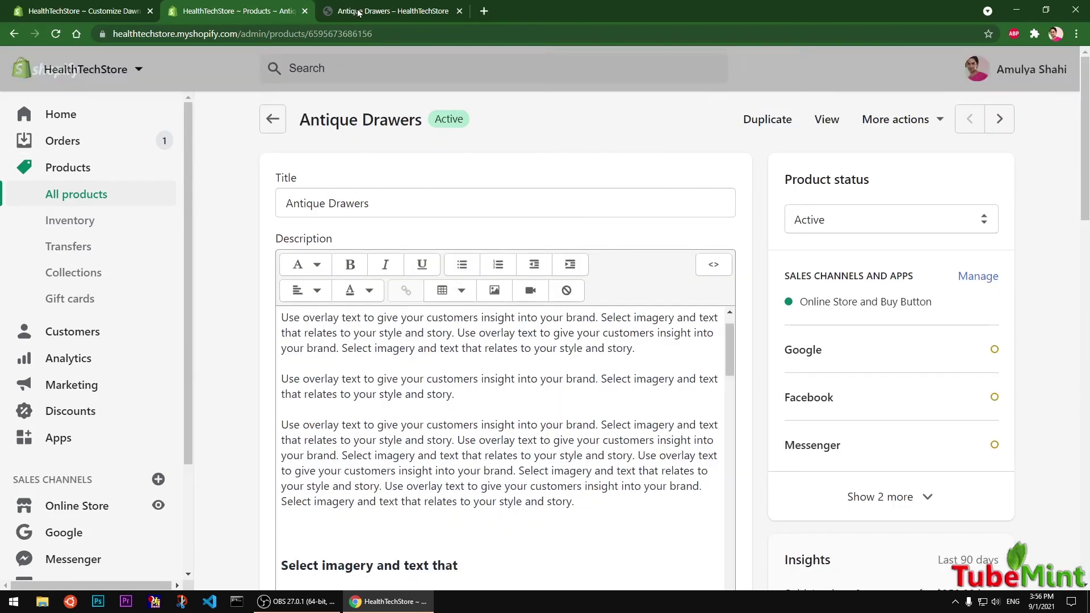
Step: Reopen the Antique Drawers page from the store catalog and check the manufactured date below the care instructions
click(358, 12)
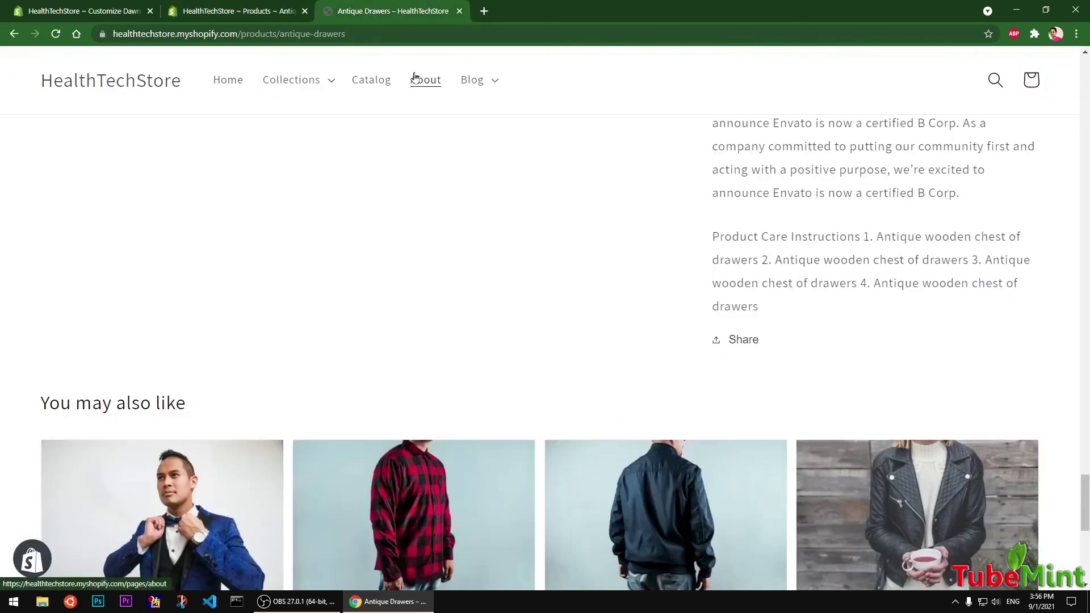
click(375, 80)
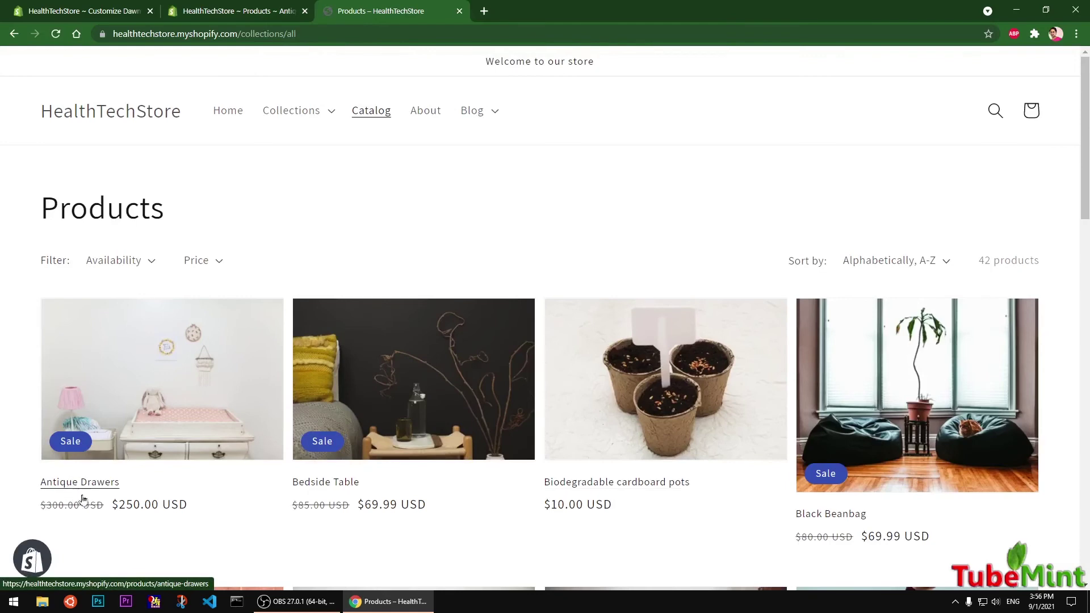
click(245, 9)
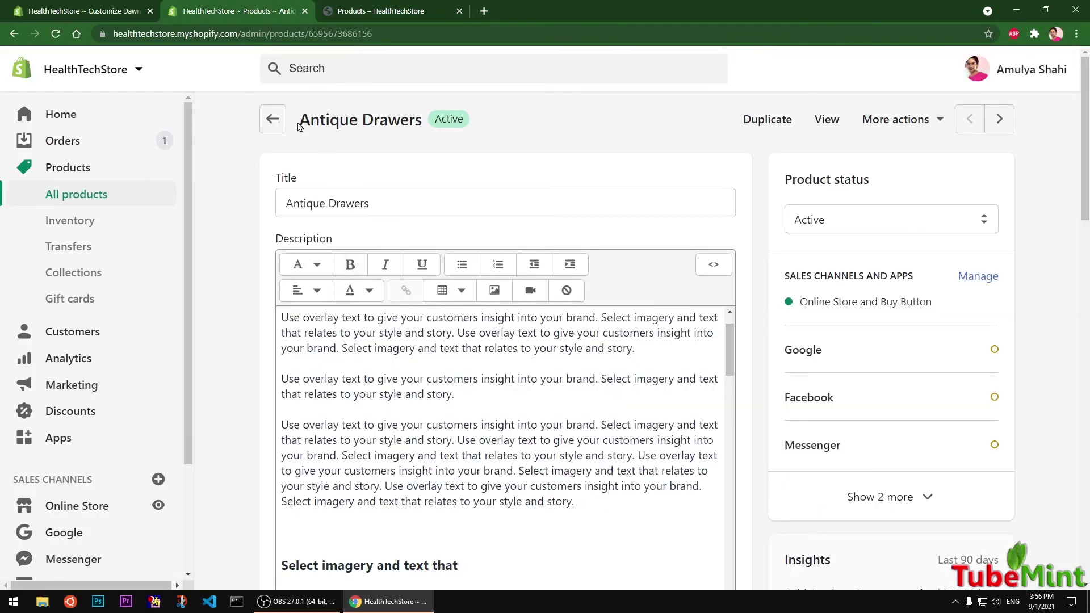
click(345, 8)
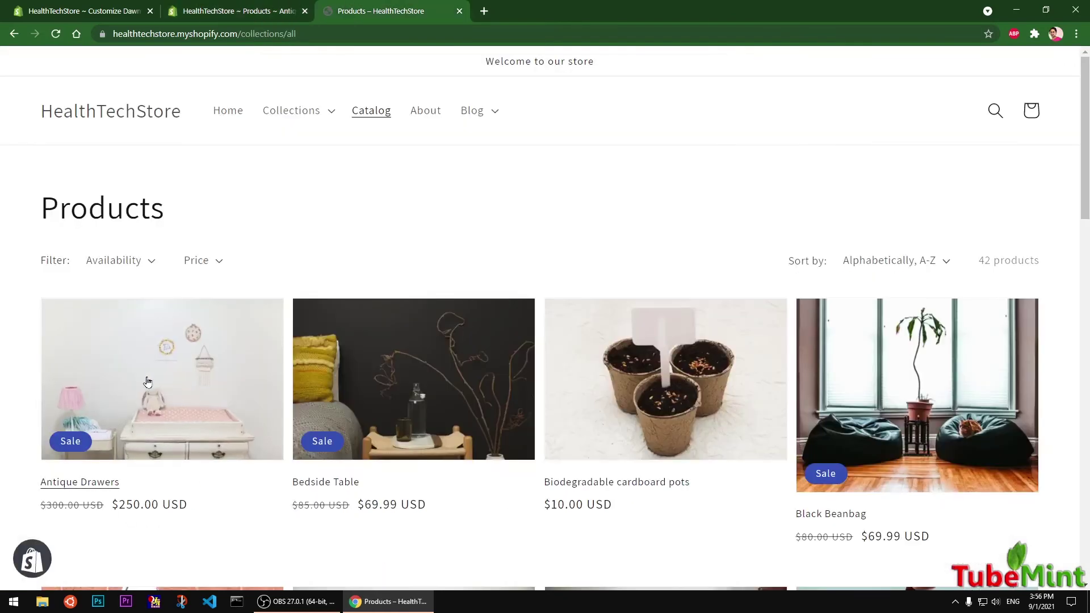
click(79, 481)
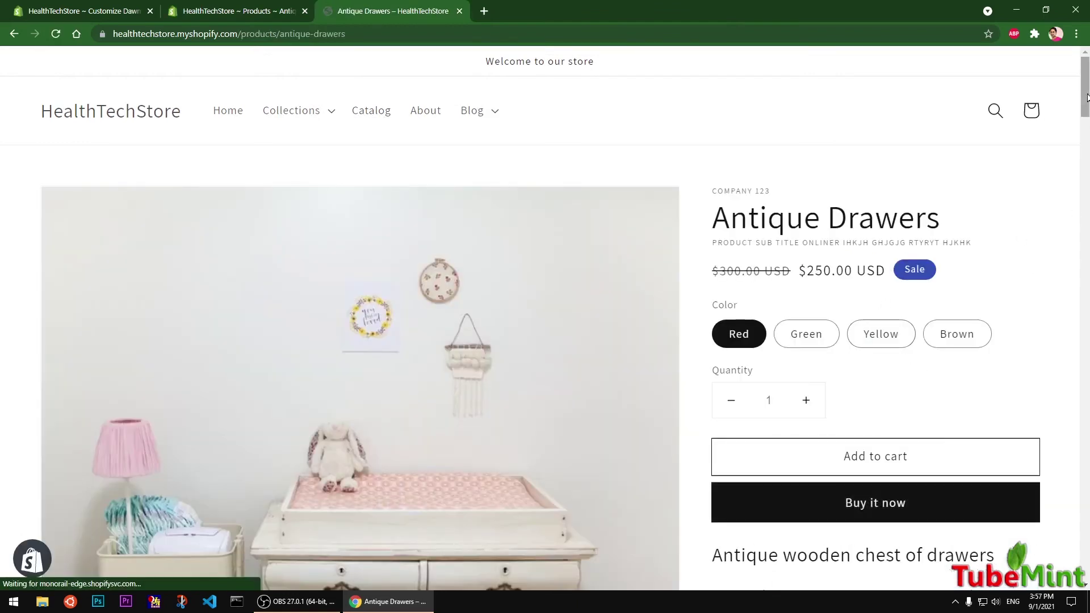
drag(1088, 149, 1088, 545)
drag(738, 309, 784, 311)
click(792, 319)
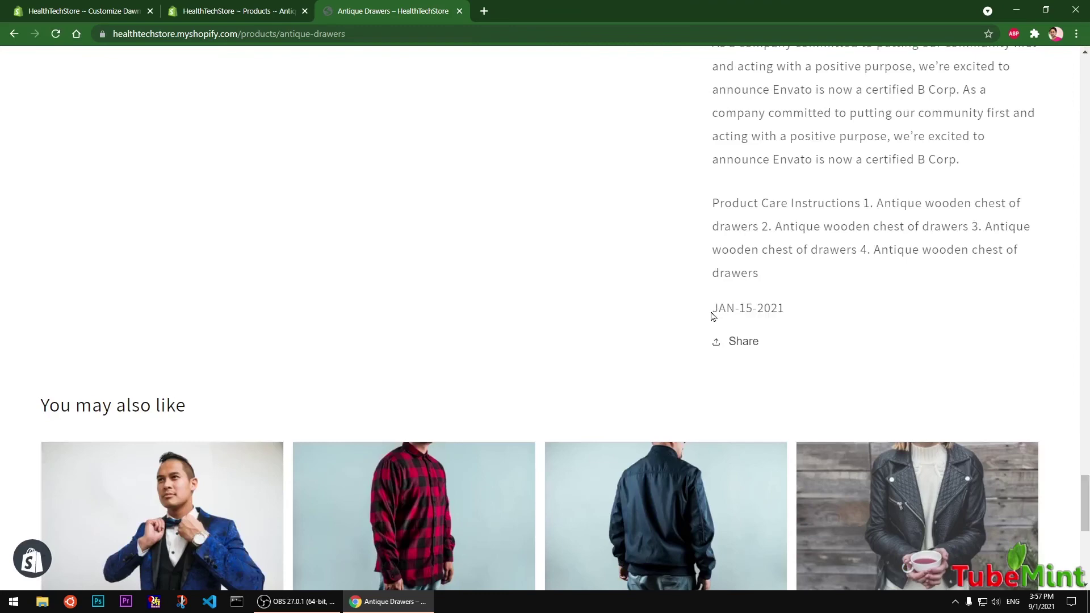
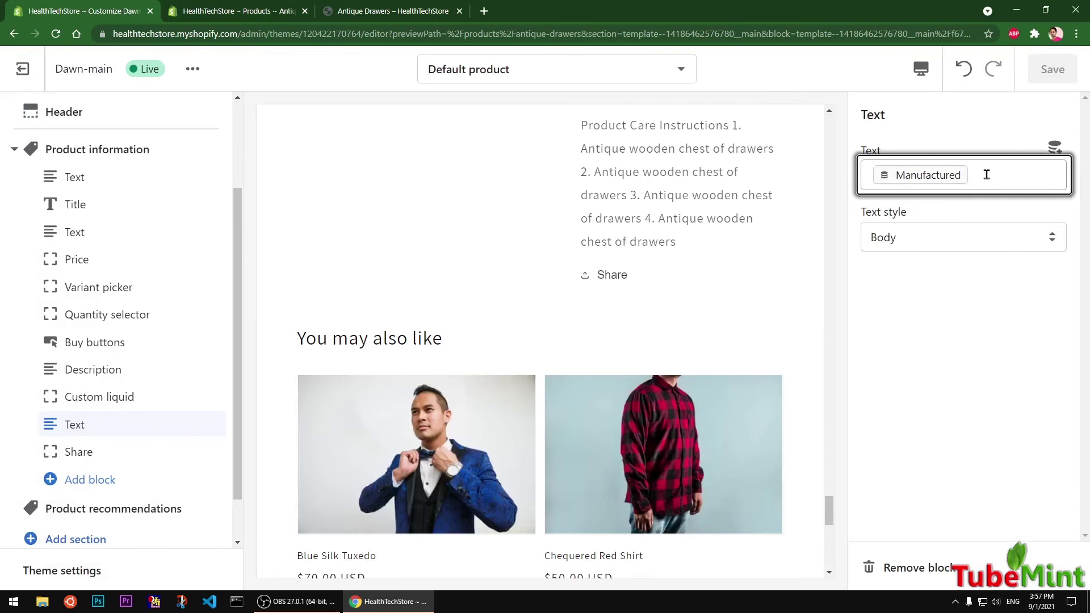
Step: Add a Custom liquid block to the end of the Product information section and open its settings
click(78, 480)
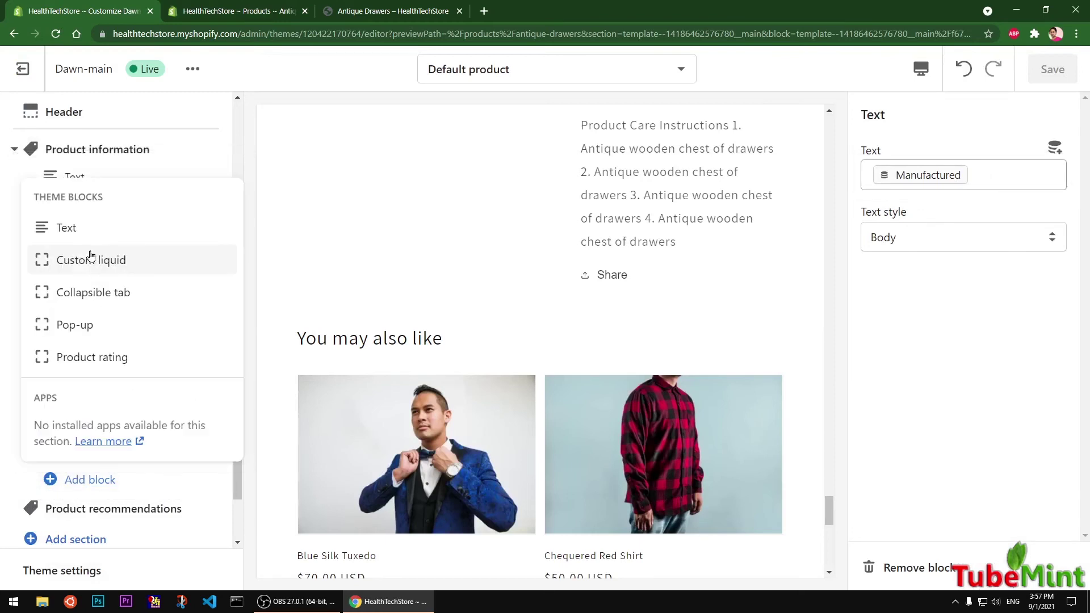
click(92, 260)
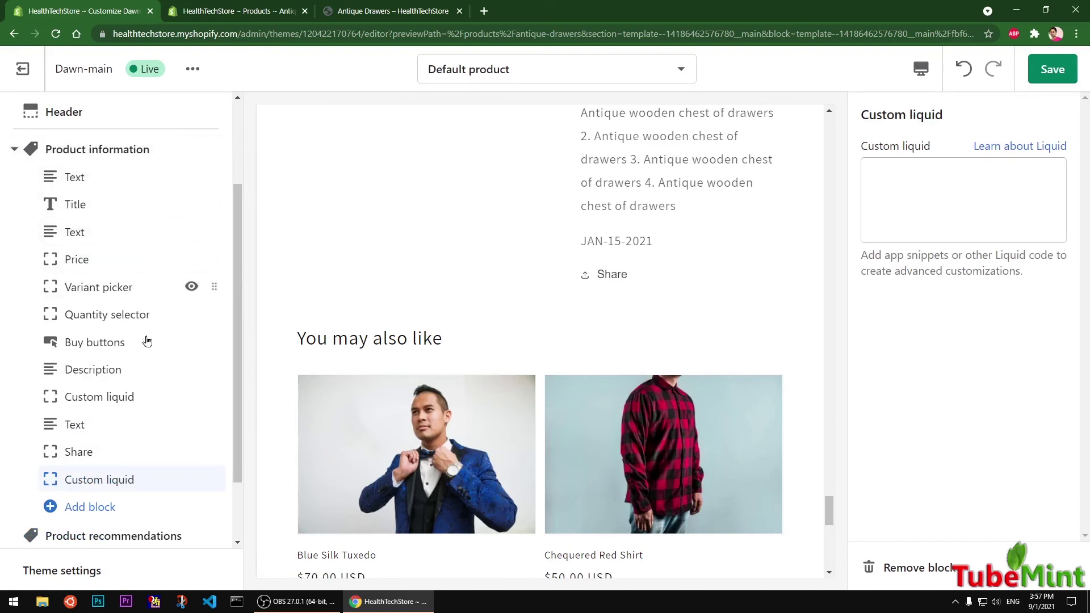
click(915, 175)
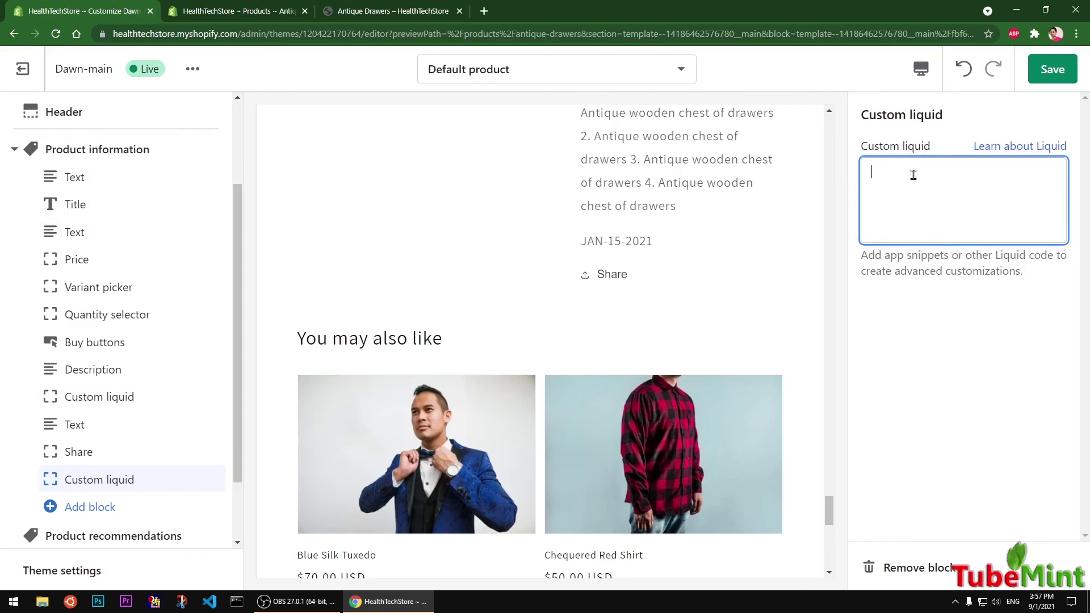
click(369, 7)
click(223, 8)
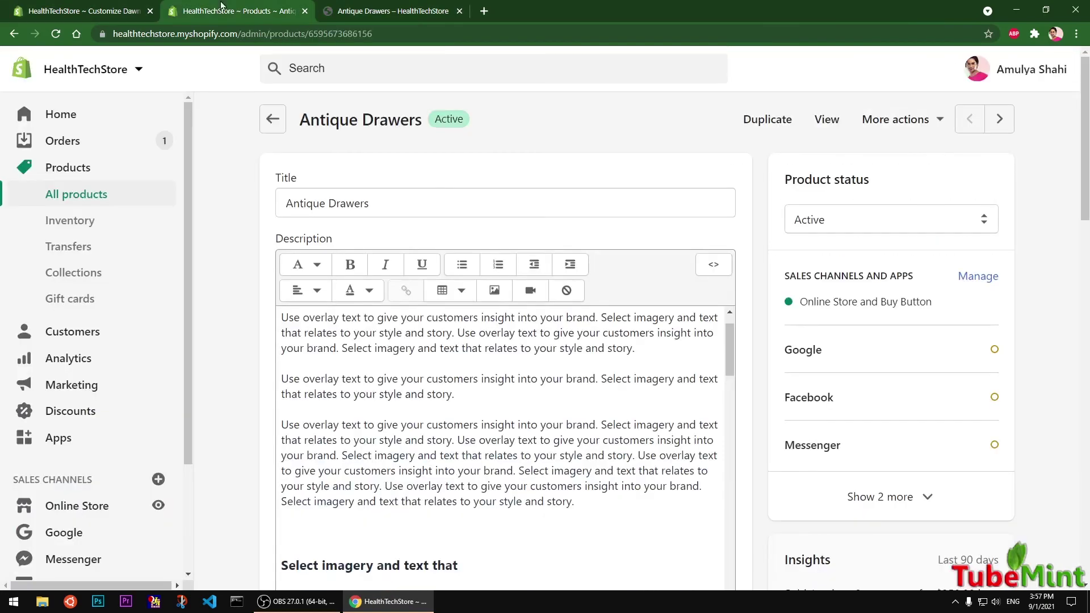
click(93, 7)
click(887, 212)
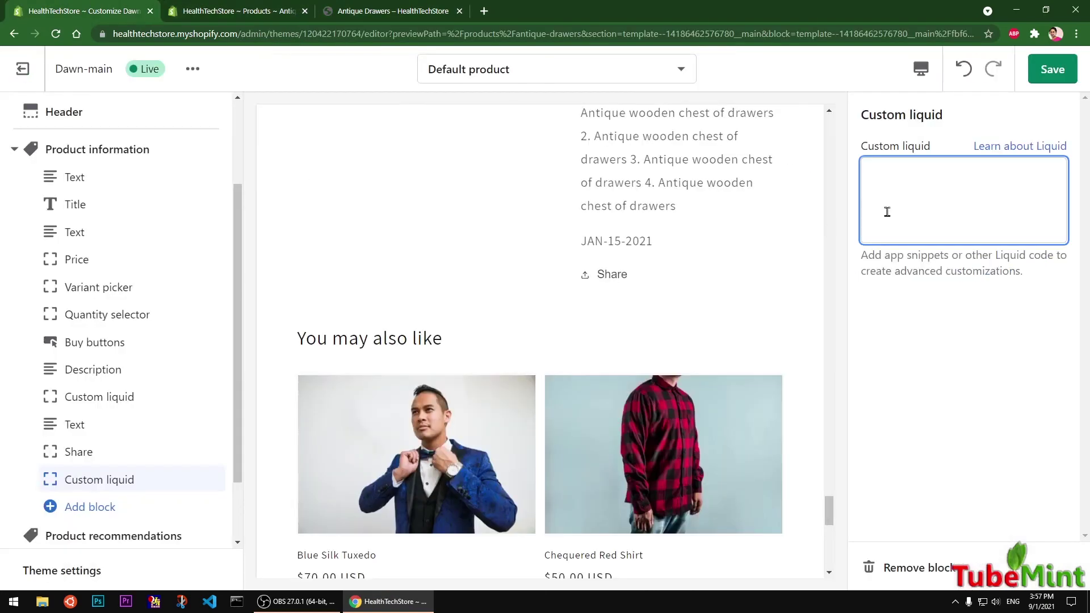
click(68, 478)
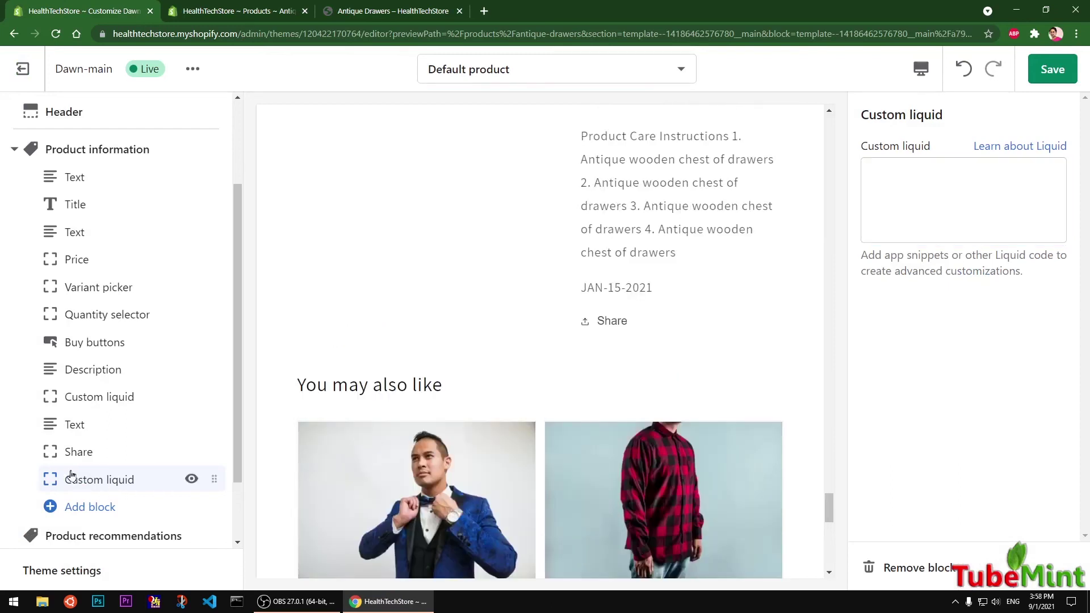
Step: Enter {{product.metafields.my_fields.manufactured}} as the new Custom liquid block's code and save the template
click(942, 205)
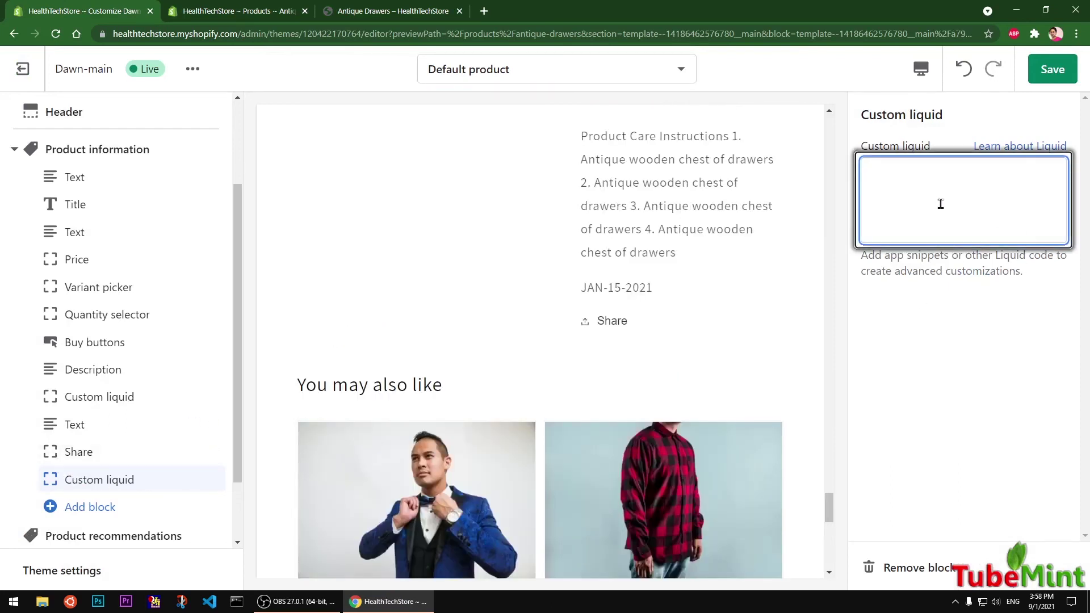
text({{)
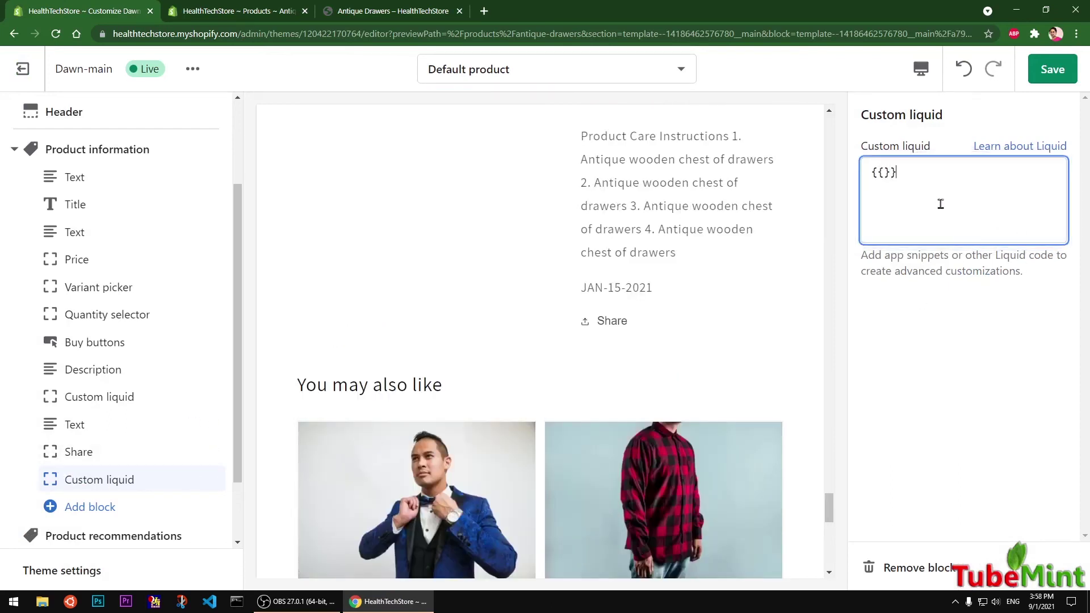
text(product.metafields.my_fields.manufactured)
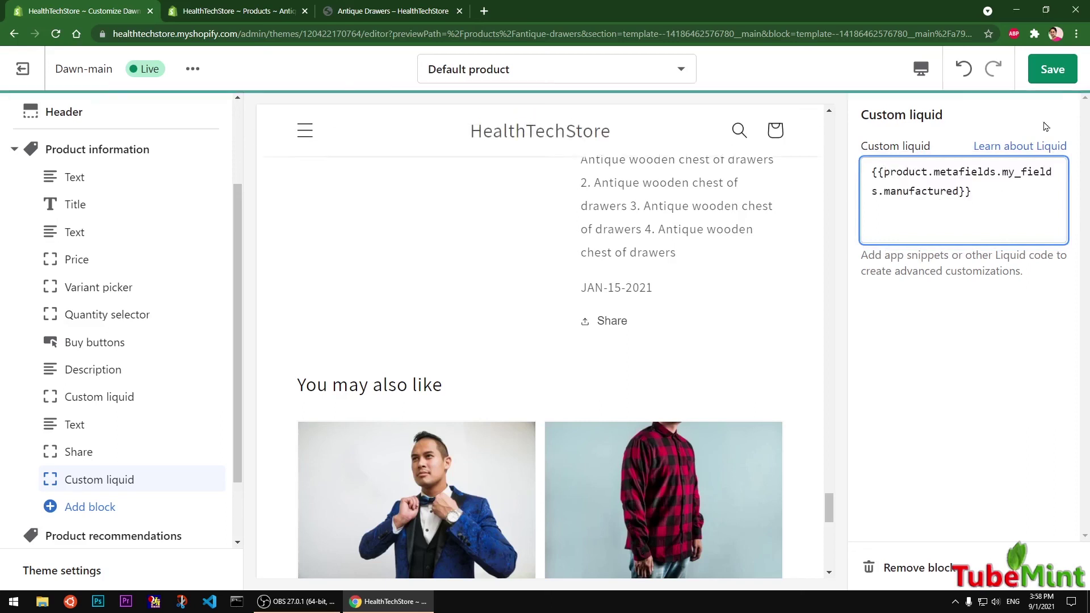
click(1040, 72)
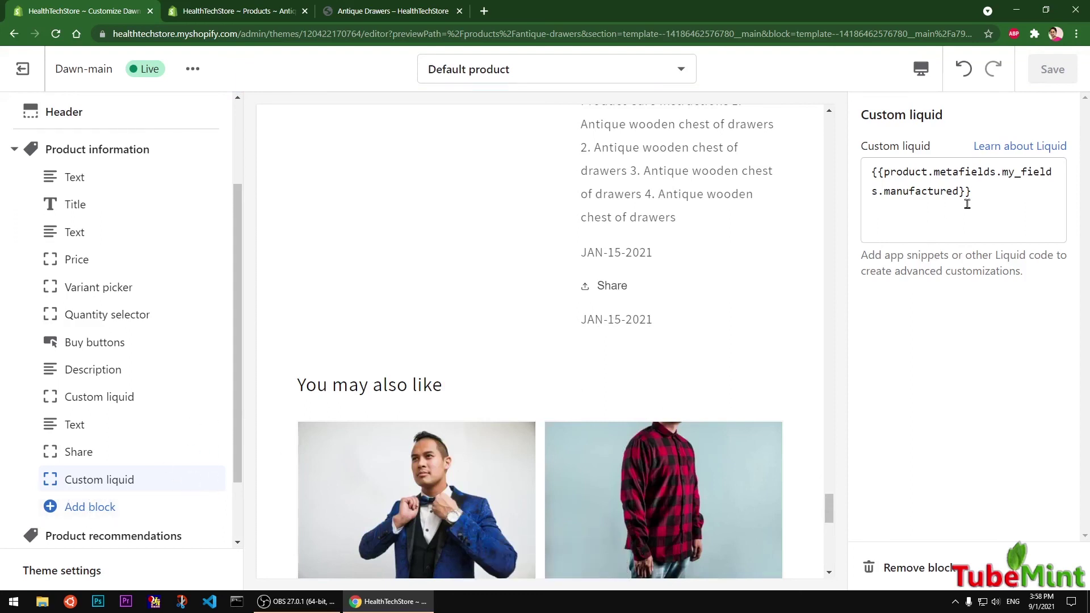
Step: Compare the new block's liquid code with the dynamic source setting of the Text block above Share
drag(982, 195, 877, 172)
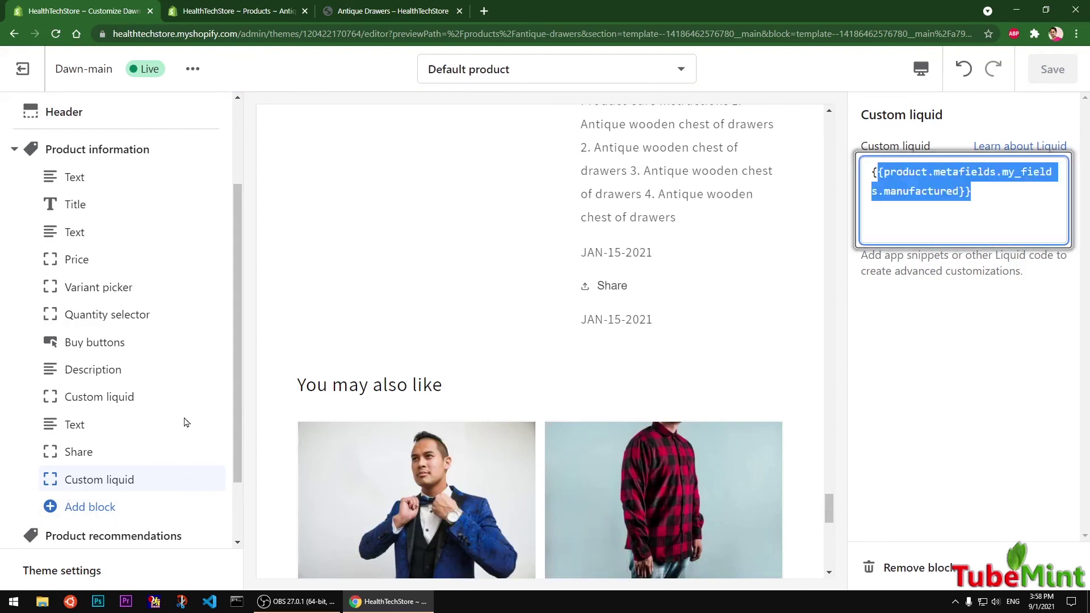
click(78, 427)
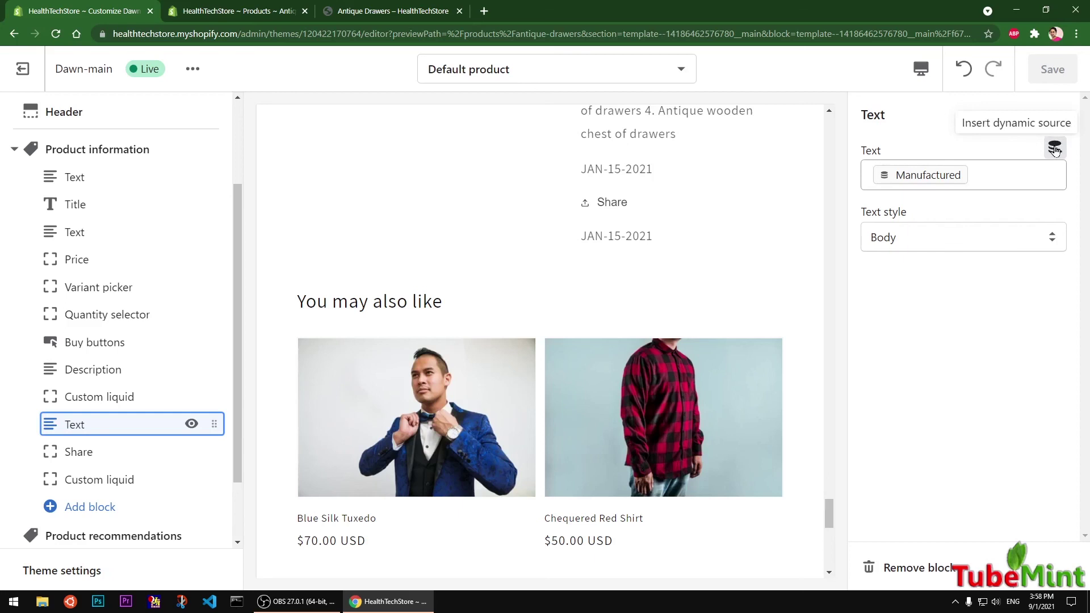
Step: Reload the Antique Drawers store page and check the manufactured dates shown above and below Share
click(366, 6)
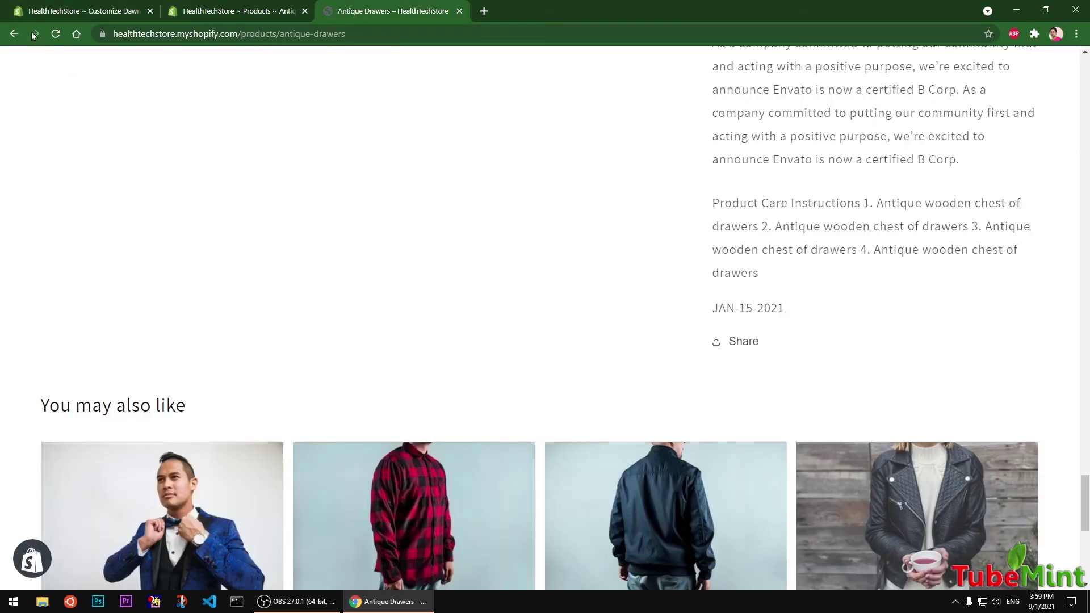
click(55, 35)
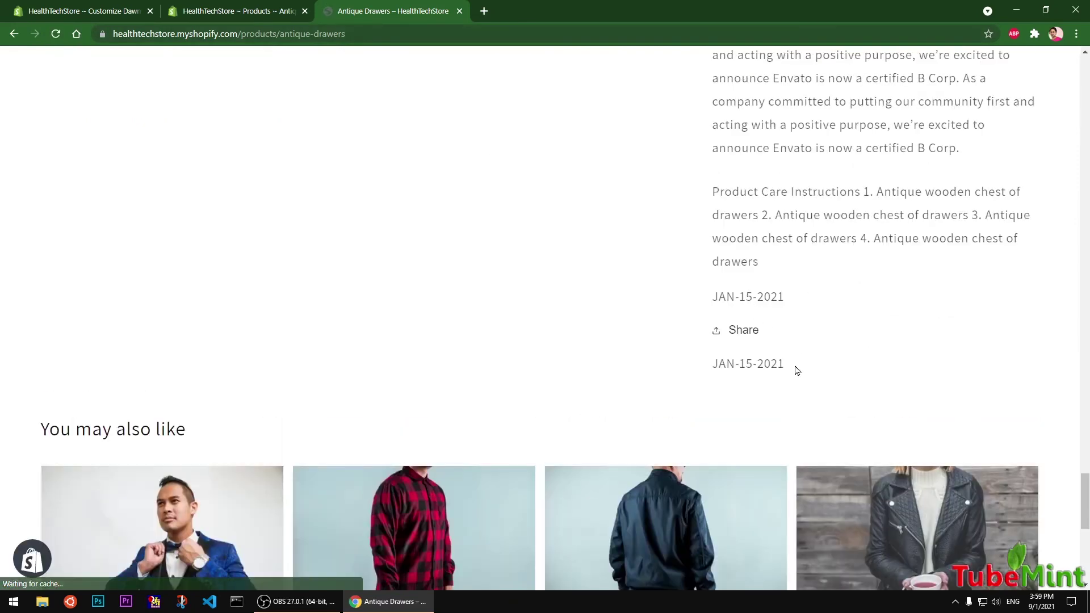
drag(795, 370, 702, 290)
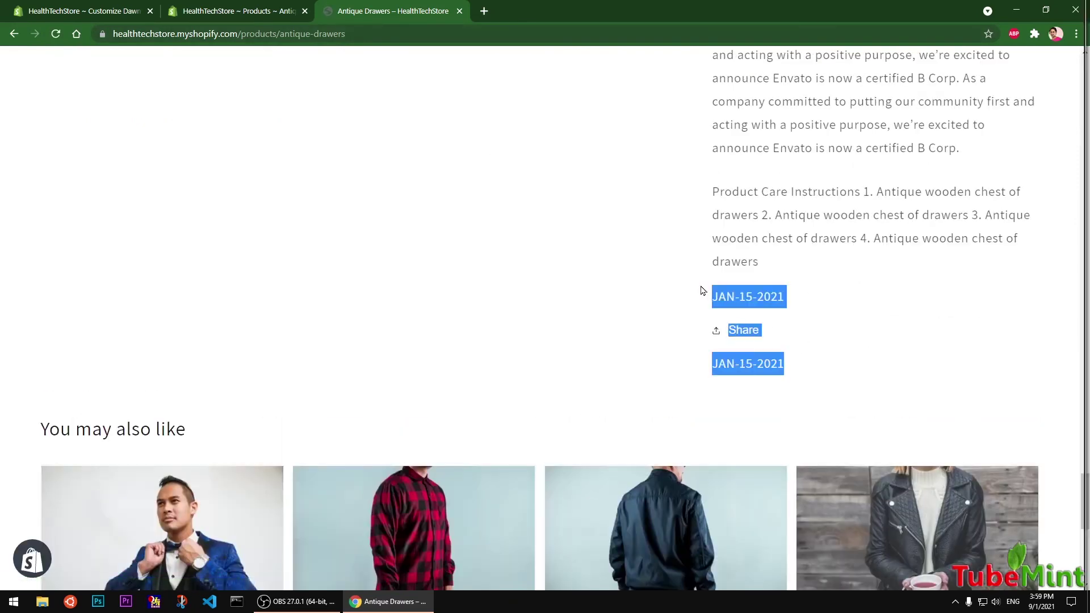
click(885, 300)
drag(793, 368, 698, 289)
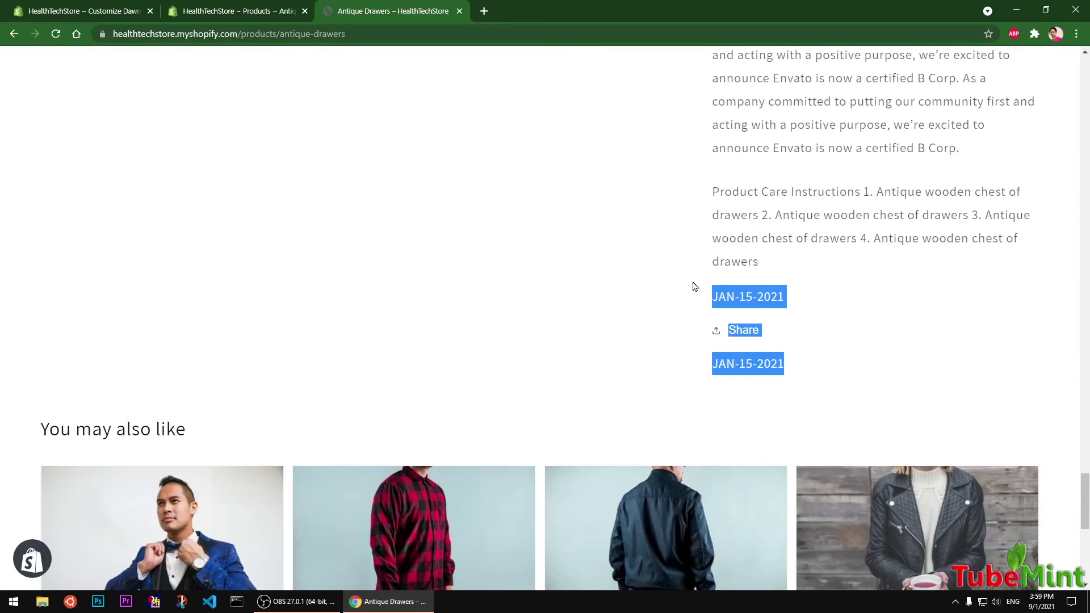
click(915, 292)
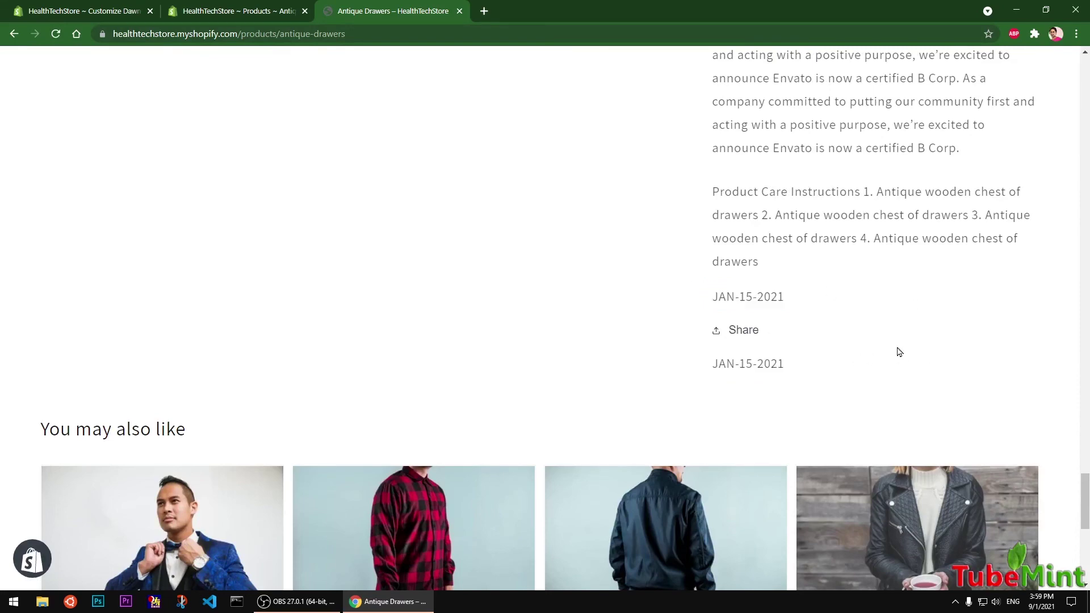
scroll(898, 352, up, 10)
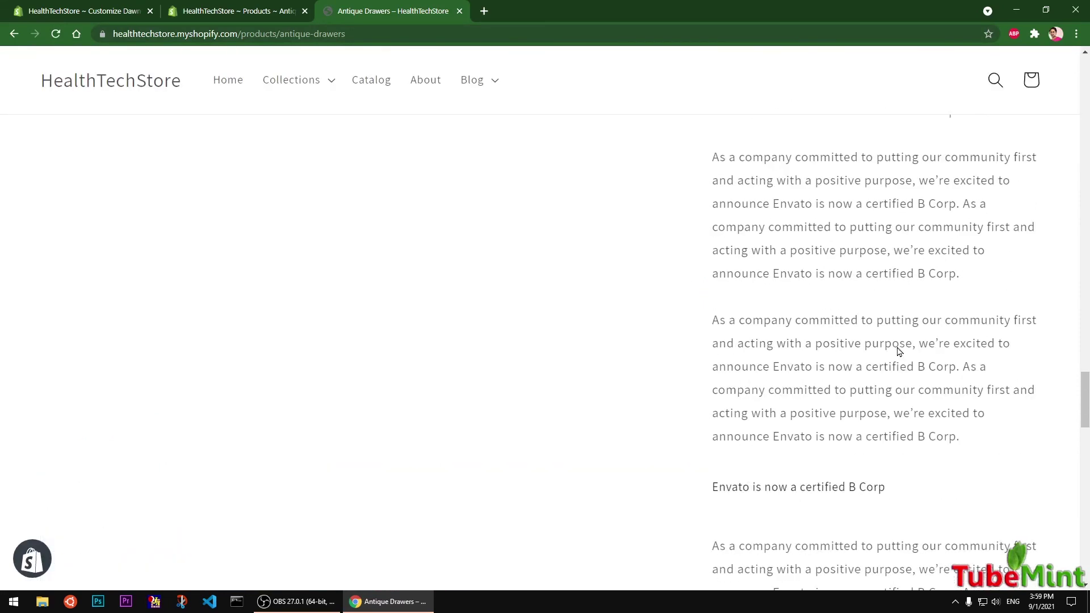
scroll(898, 352, up, 10)
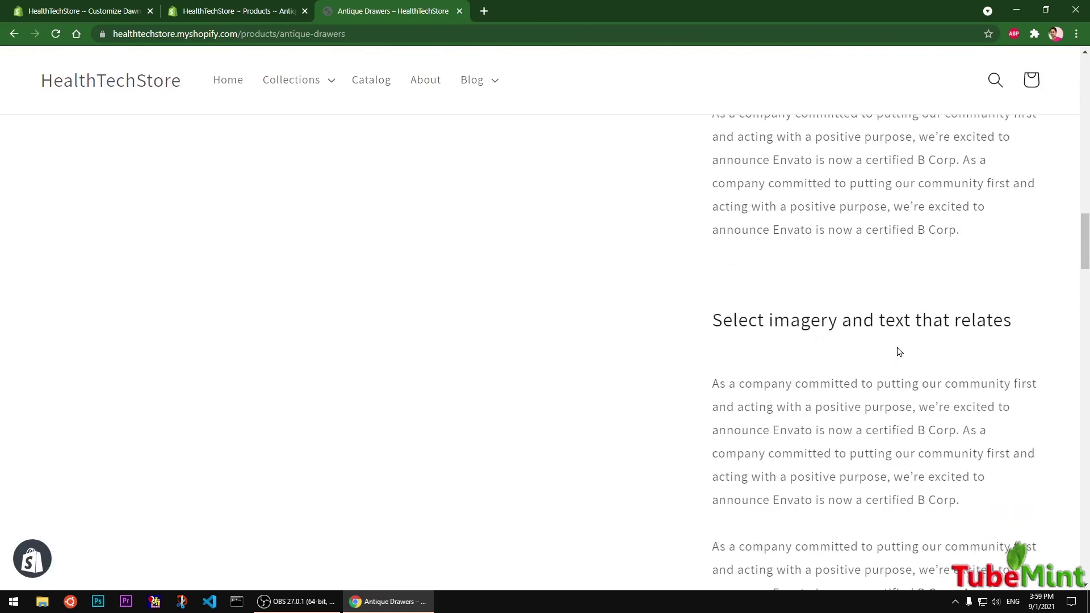
scroll(898, 352, up, 10)
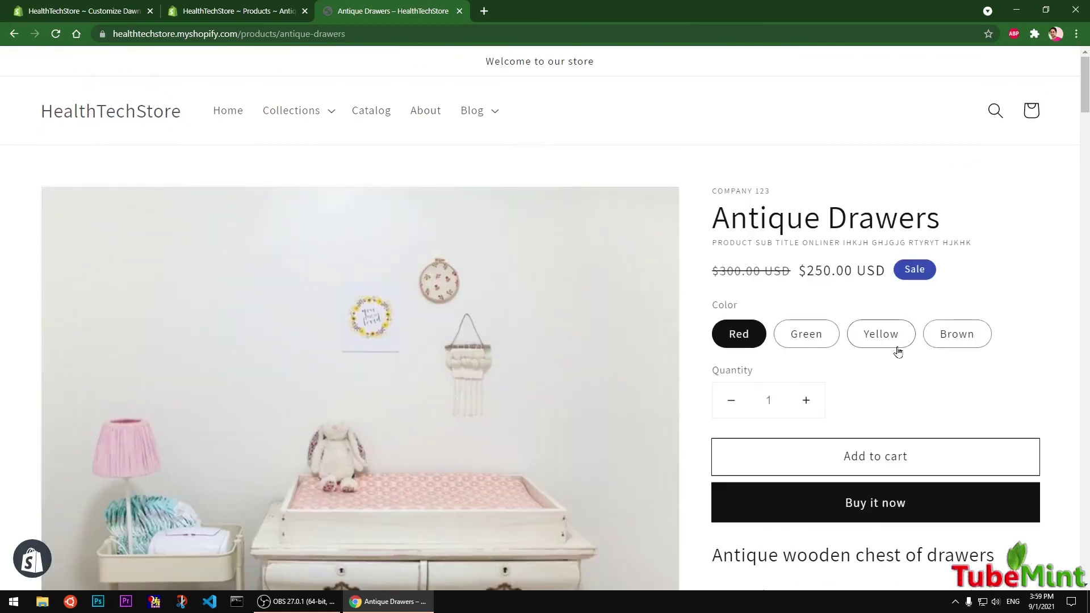